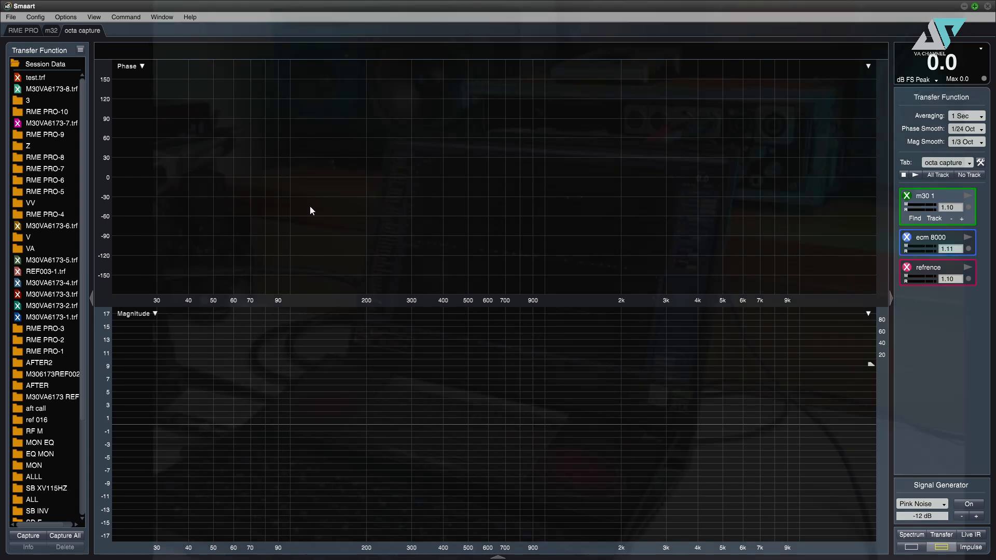
# Step: Open the I/O configuration and review the OCTA-CAPTURE input channels
pyautogui.click(46, 19)
pyautogui.click(47, 29)
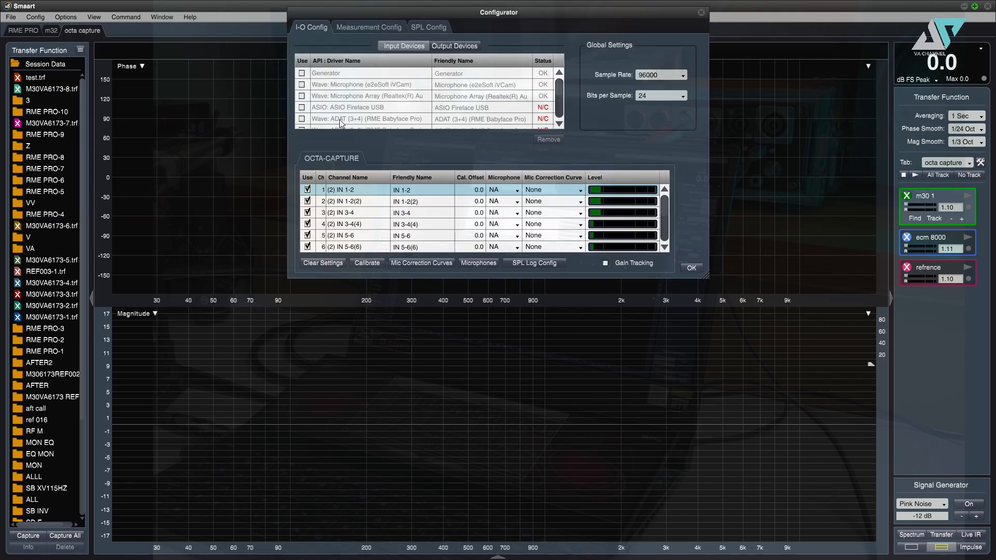
pyautogui.click(377, 202)
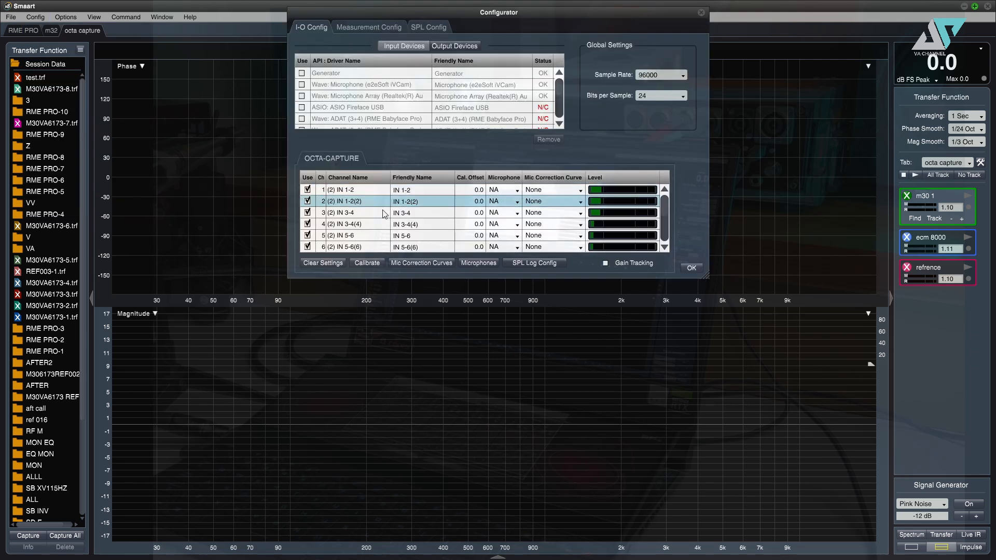
pyautogui.click(437, 47)
# Step: Review the measurement and reference channels of the m30 1, ecm 8000 and refrence transfer functions in the octa capture measurement configuration
pyautogui.click(374, 24)
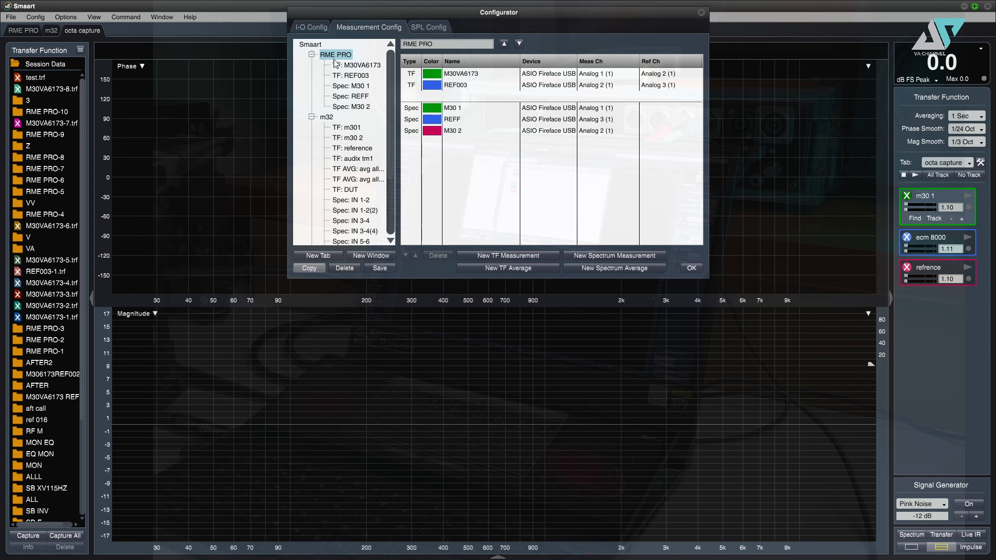
pyautogui.click(311, 55)
pyautogui.click(311, 65)
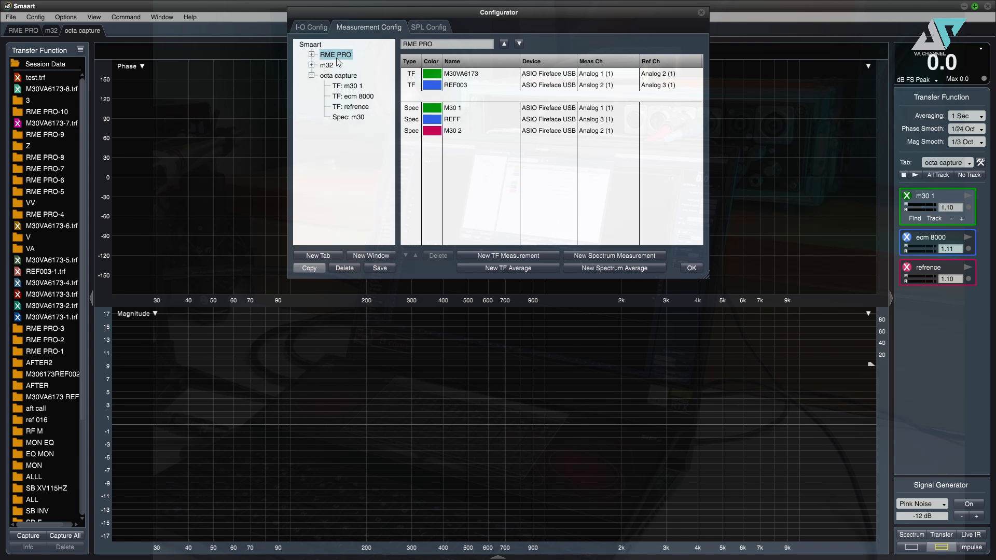
pyautogui.click(340, 83)
pyautogui.click(346, 77)
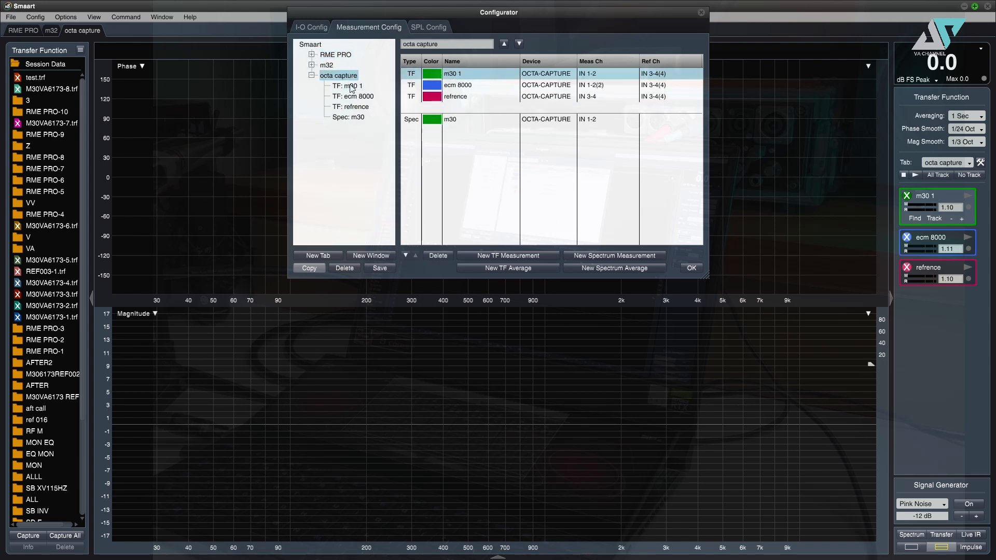
pyautogui.click(351, 86)
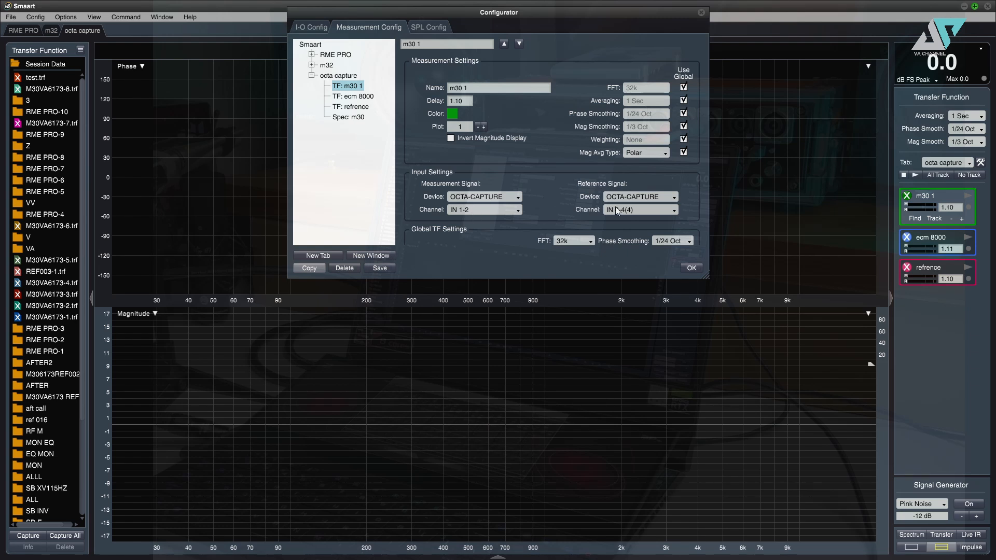
pyautogui.click(348, 98)
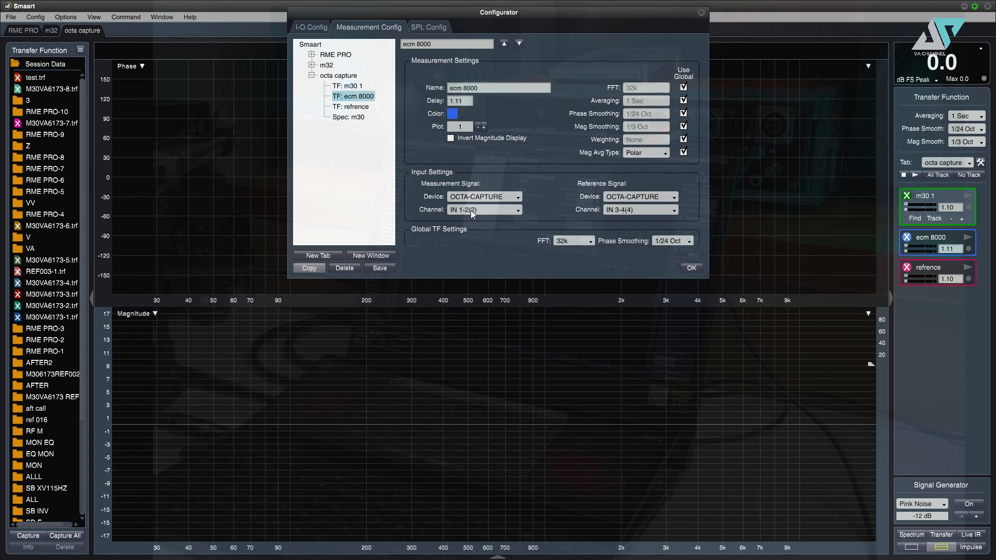
pyautogui.click(355, 108)
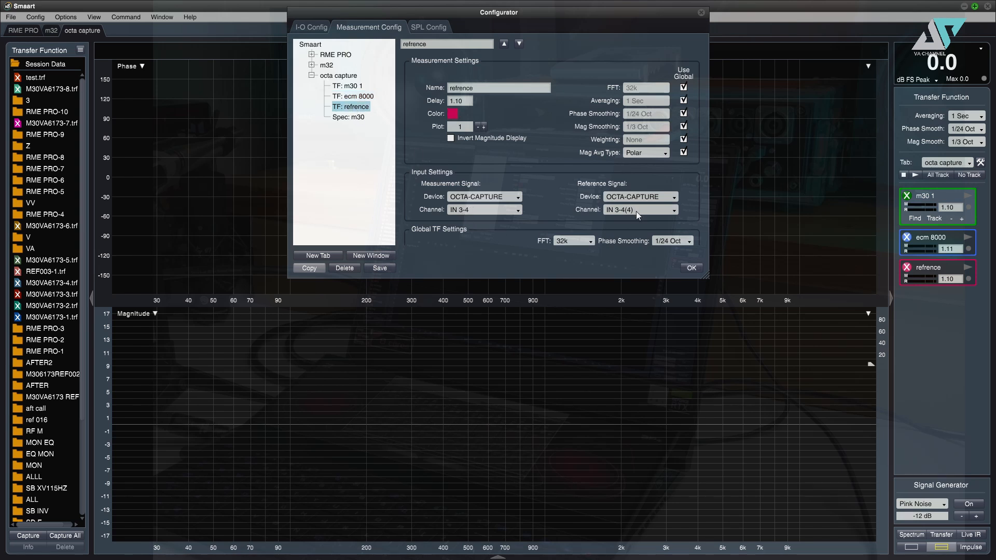
pyautogui.click(691, 268)
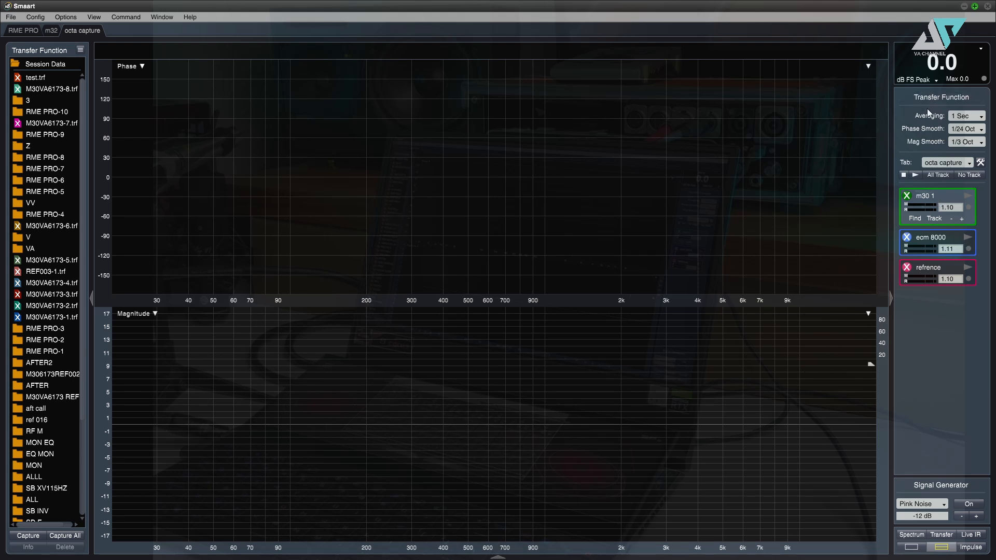
# Step: Start the m30 1, ecm 8000 and refrence live transfer function measurements
pyautogui.click(940, 199)
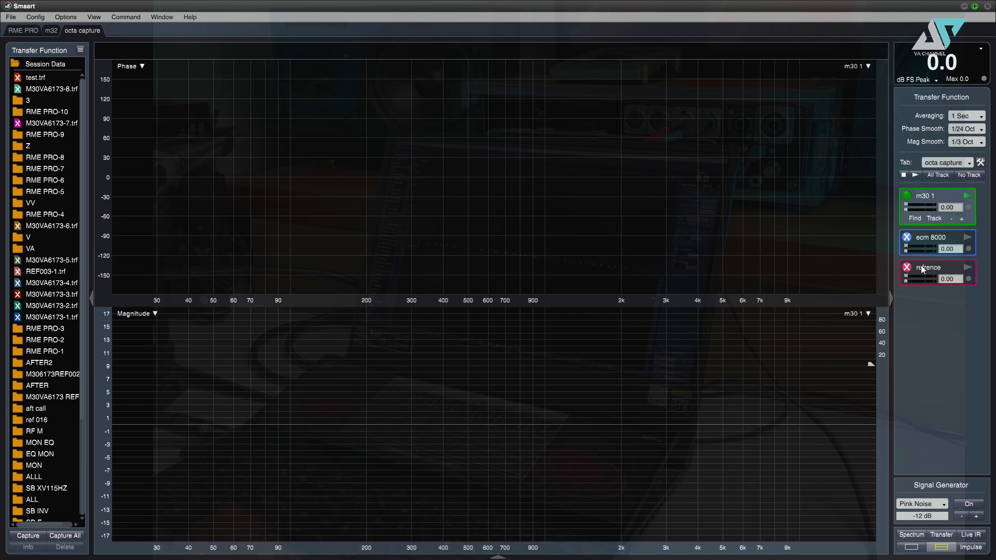
pyautogui.click(914, 175)
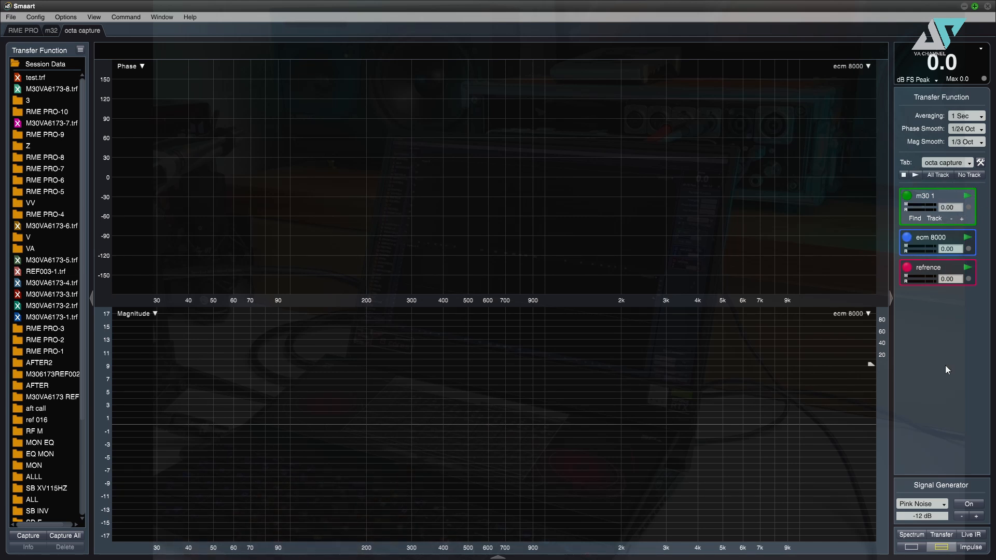
# Step: Route the pink noise generator to the OCTA-CAPTURE device with aux output OUT 1-2(2) and turn it on
pyautogui.click(934, 487)
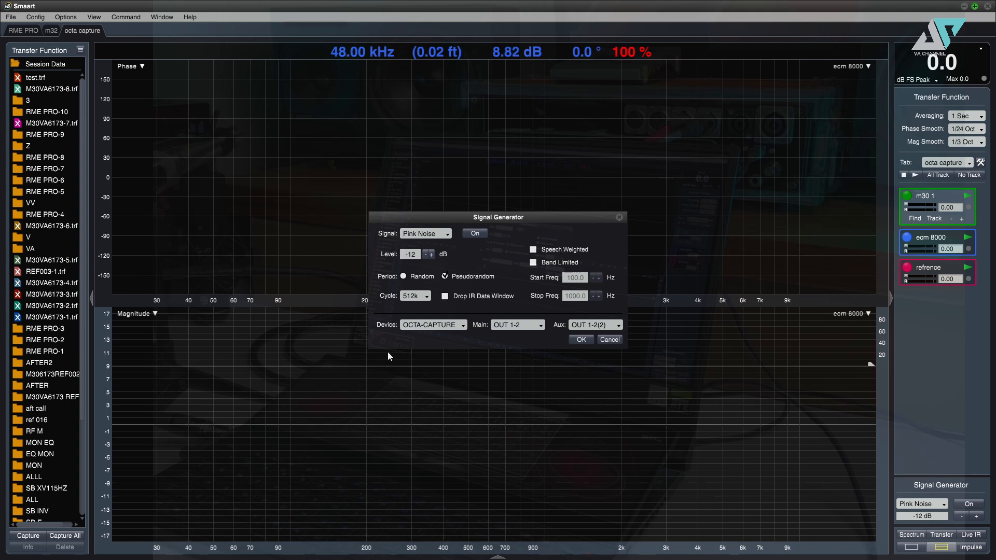
pyautogui.click(443, 324)
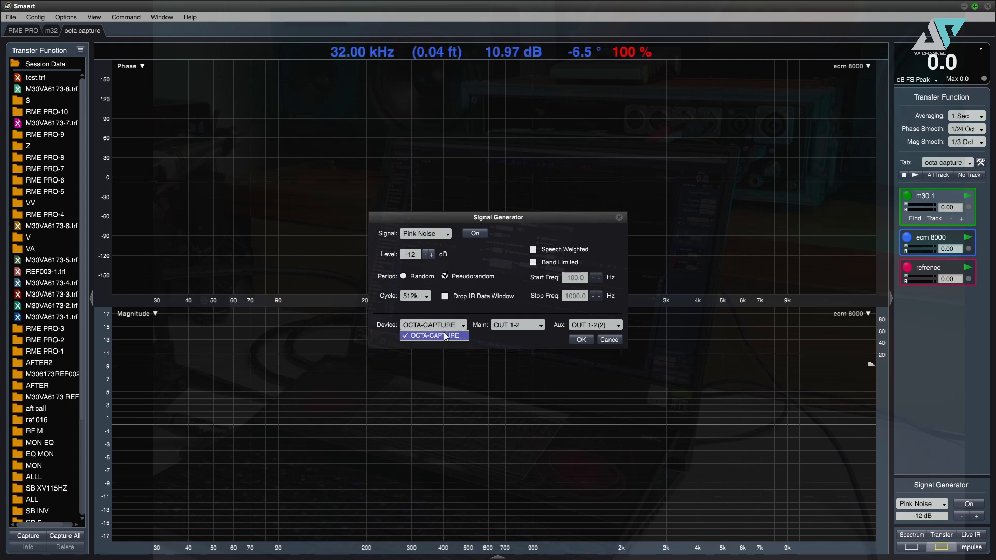
pyautogui.click(444, 335)
pyautogui.click(594, 326)
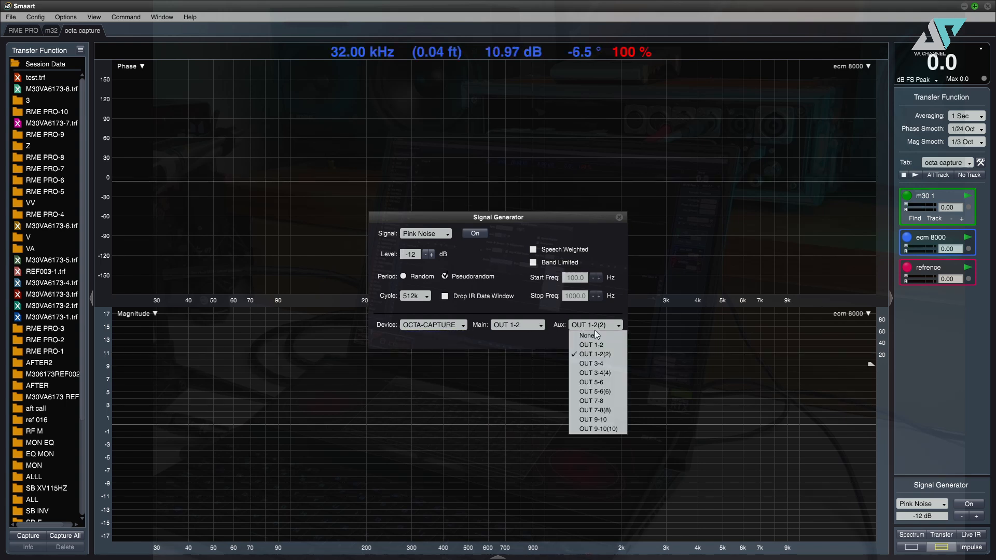
pyautogui.click(602, 355)
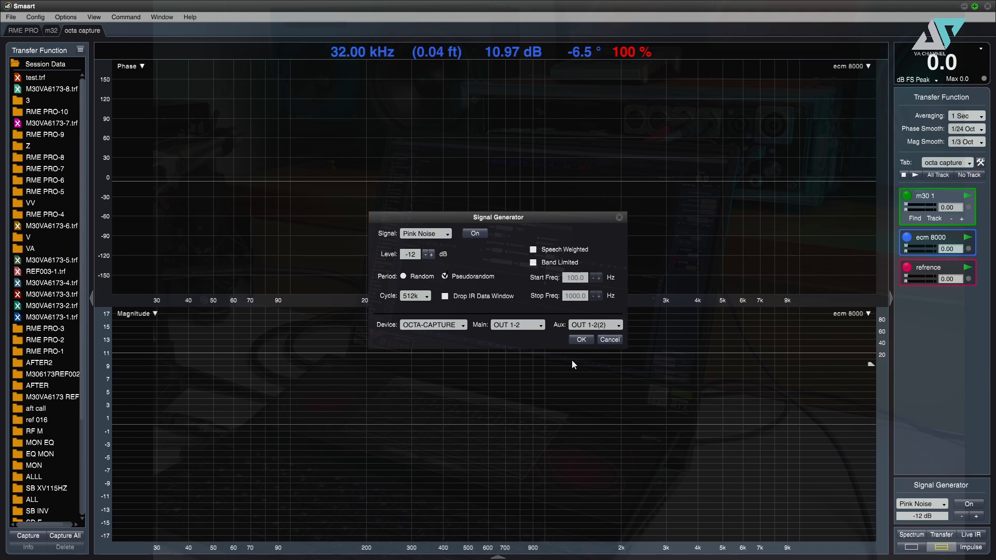
pyautogui.click(581, 340)
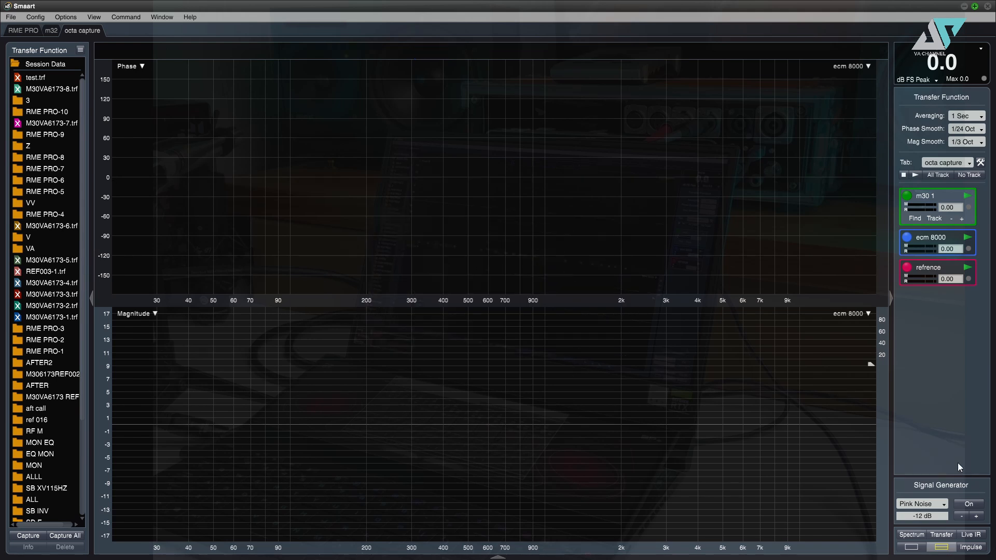
pyautogui.click(969, 504)
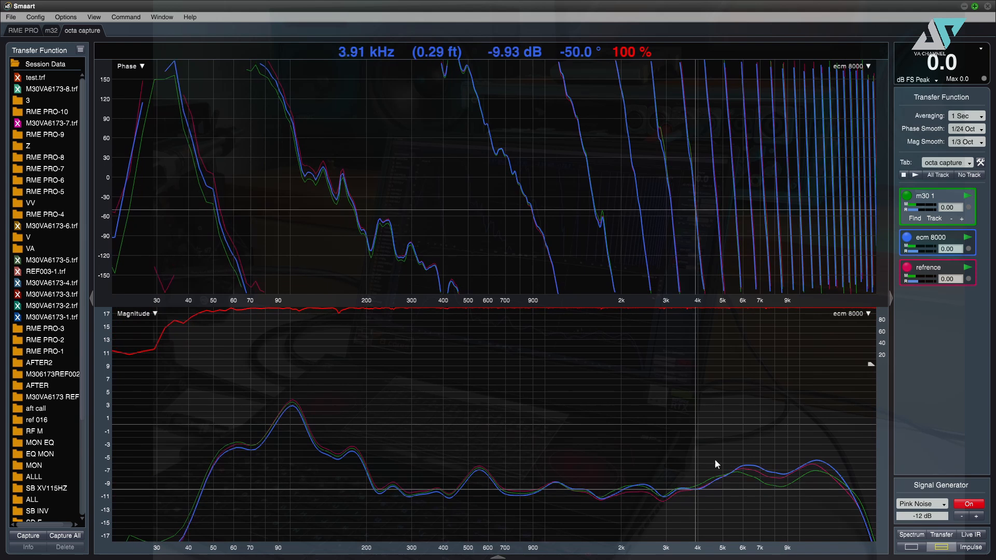
# Step: Set both the phase smoothing and the magnitude smoothing to 1/6 Oct
pyautogui.click(967, 130)
pyautogui.click(974, 180)
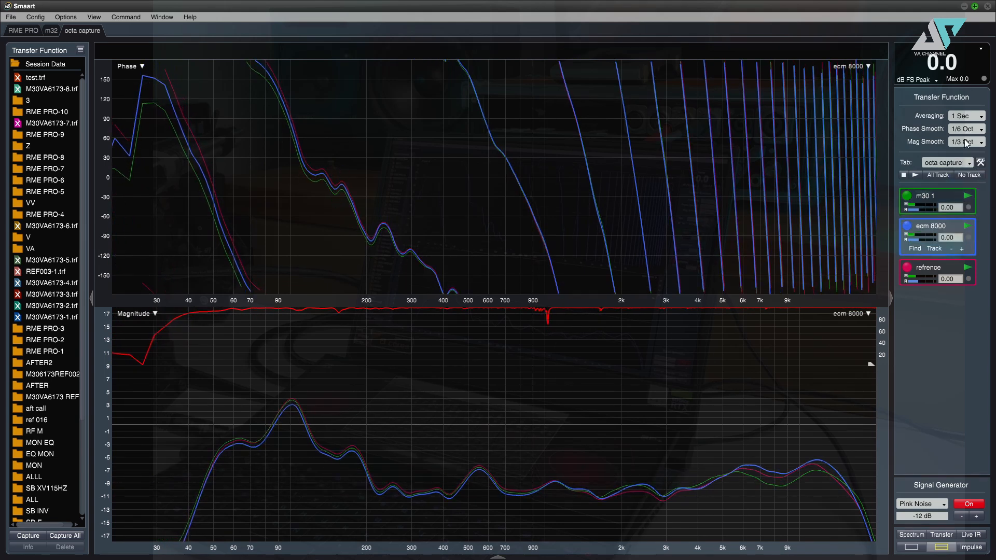
pyautogui.click(967, 142)
pyautogui.click(971, 190)
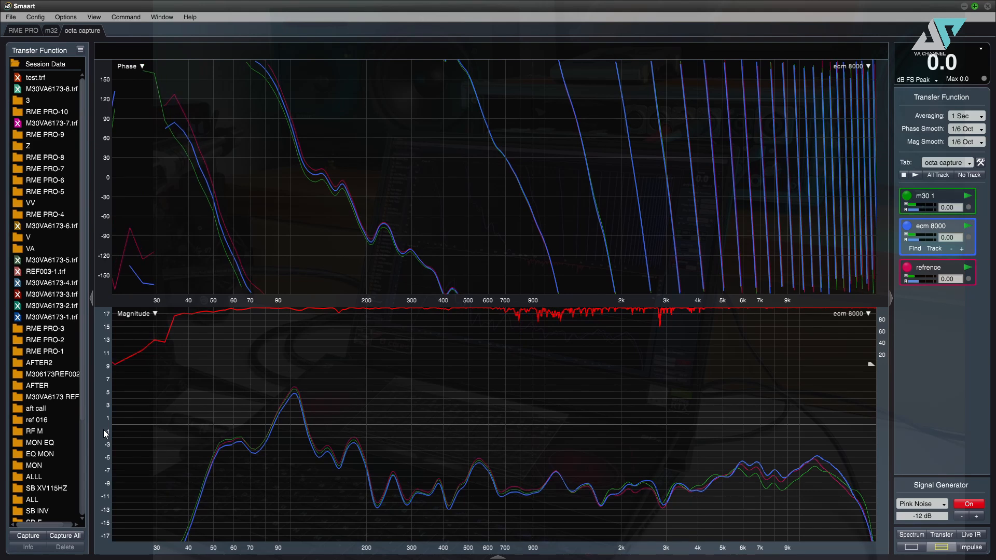
pyautogui.scroll(-2, 104, 430)
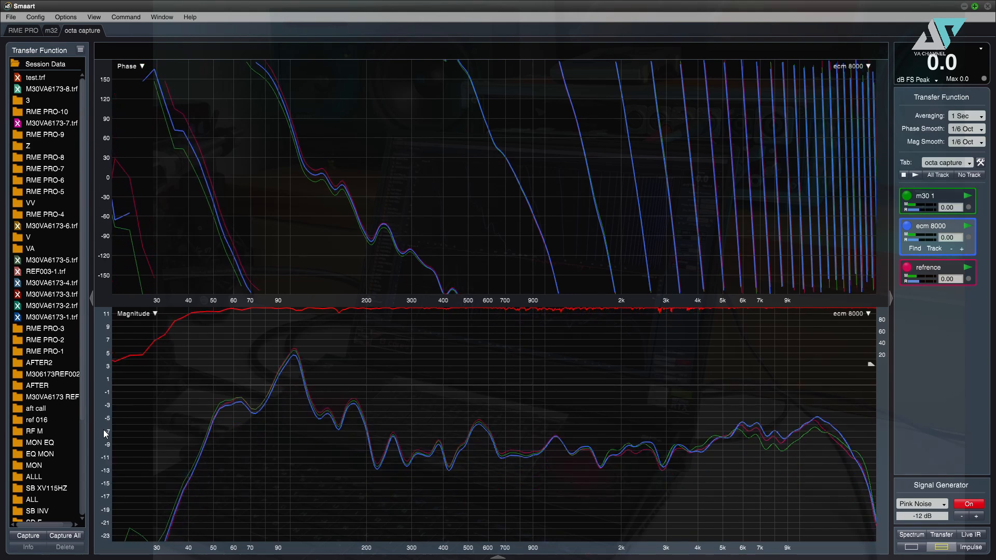
# Step: Switch to the OCTA-CAPTURE Control Panel and set the channel 2 preamp sensitivity to 10.5
pyautogui.press('Left')
pyautogui.press('Right')
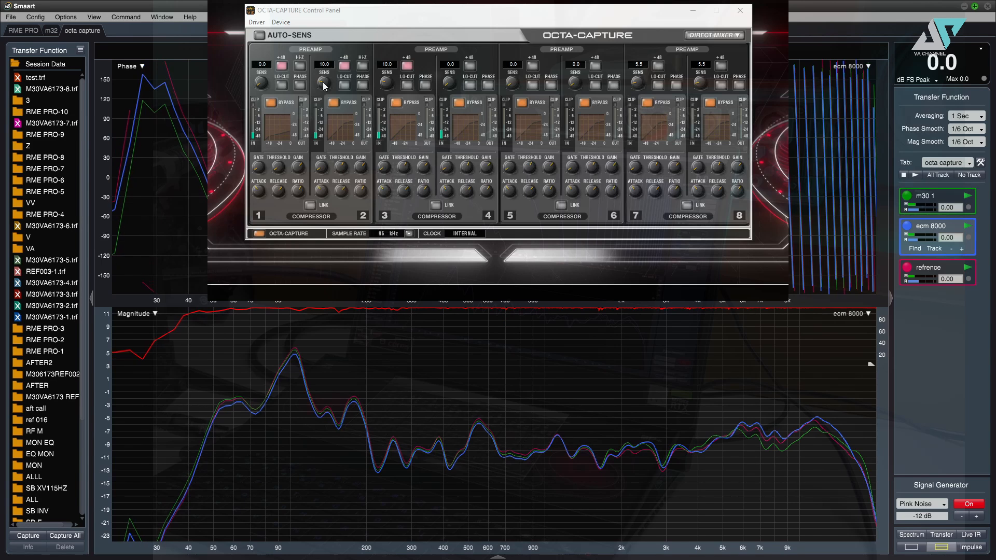
pyautogui.scroll(1, 323, 82)
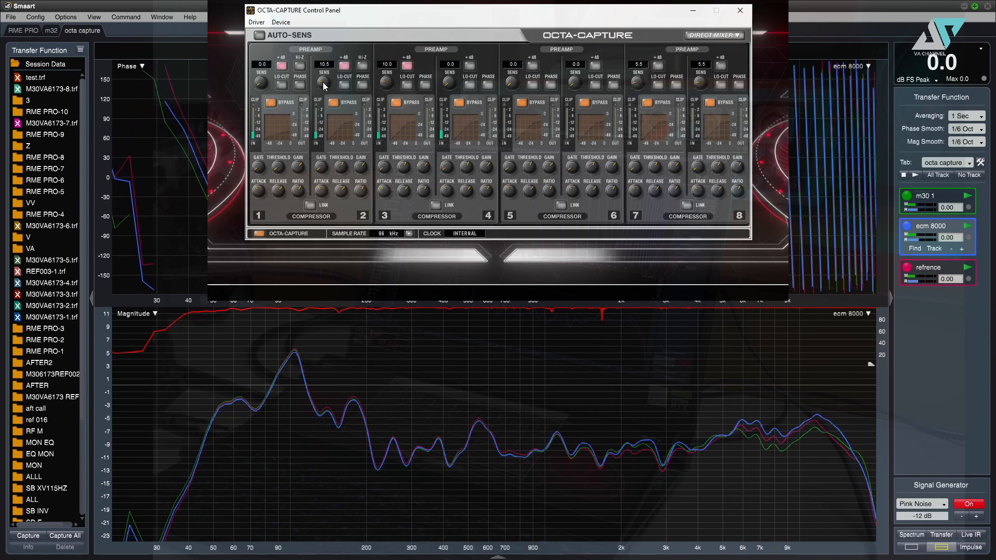
pyautogui.scroll(1, 322, 82)
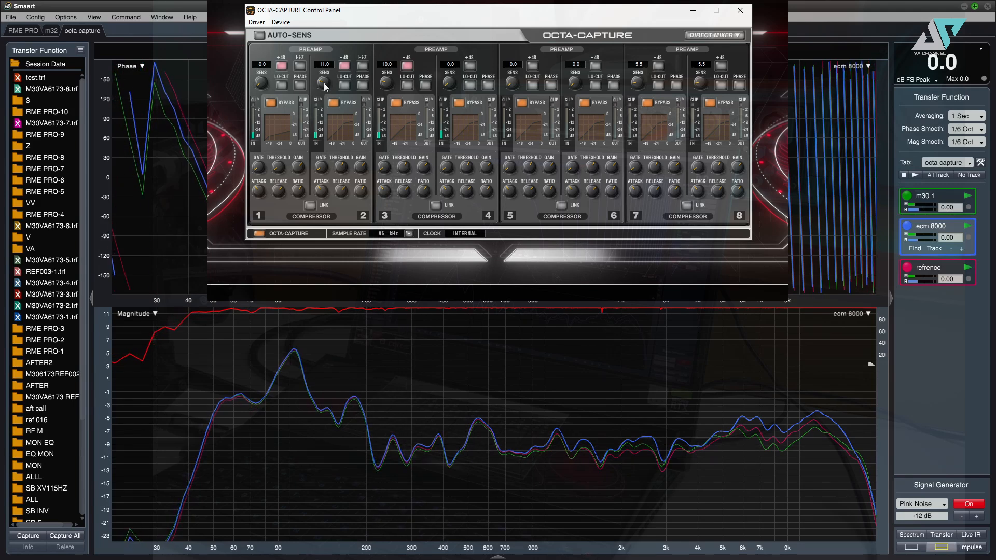
pyautogui.moveTo(325, 83); pyautogui.dragTo(324, 85)
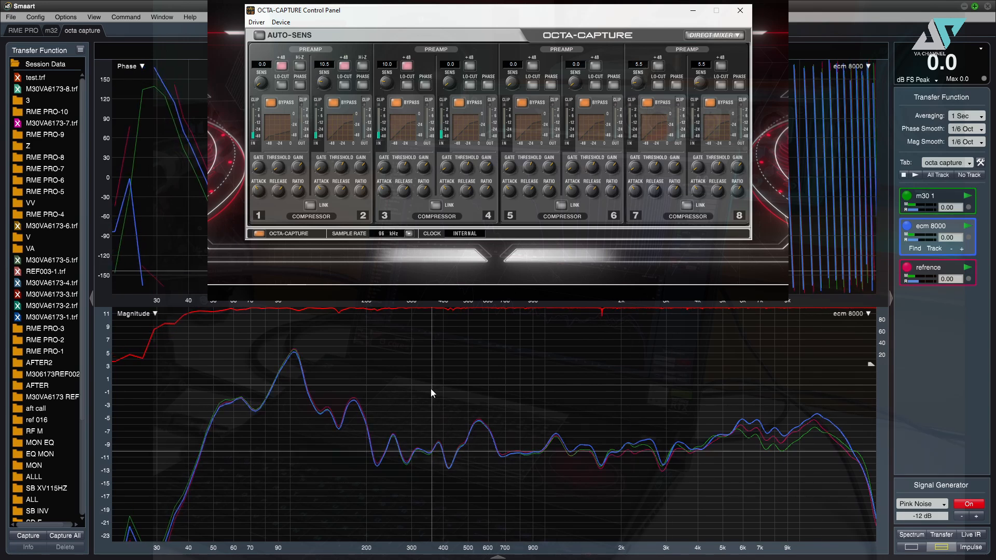
# Step: Switch Smaart to a single-plot layout that displays the transfer function magnitude
pyautogui.click(949, 534)
pyautogui.click(911, 547)
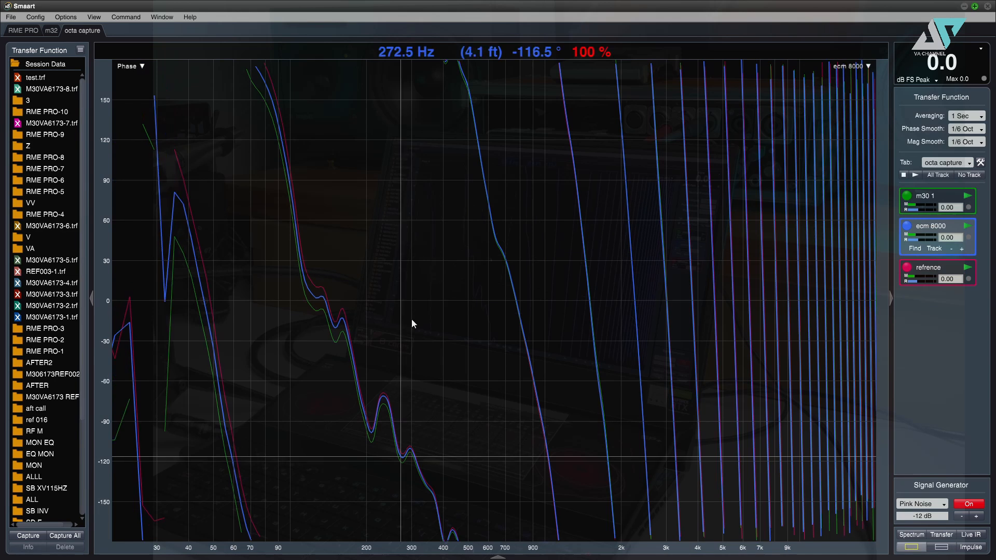
pyautogui.click(141, 66)
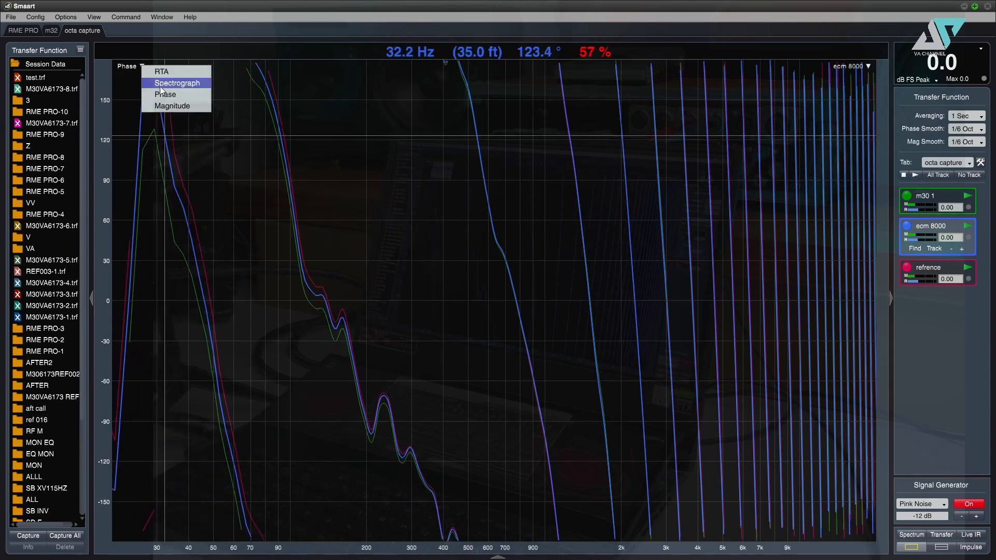
pyautogui.click(161, 105)
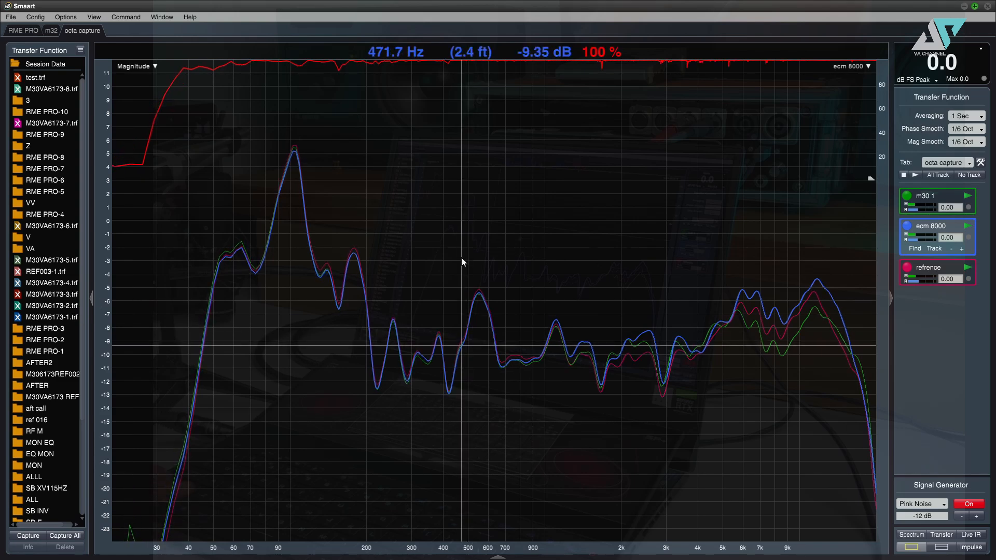
# Step: Capture all three live measurements as a group named "compare mic"
pyautogui.hotkey('shift', 'space')
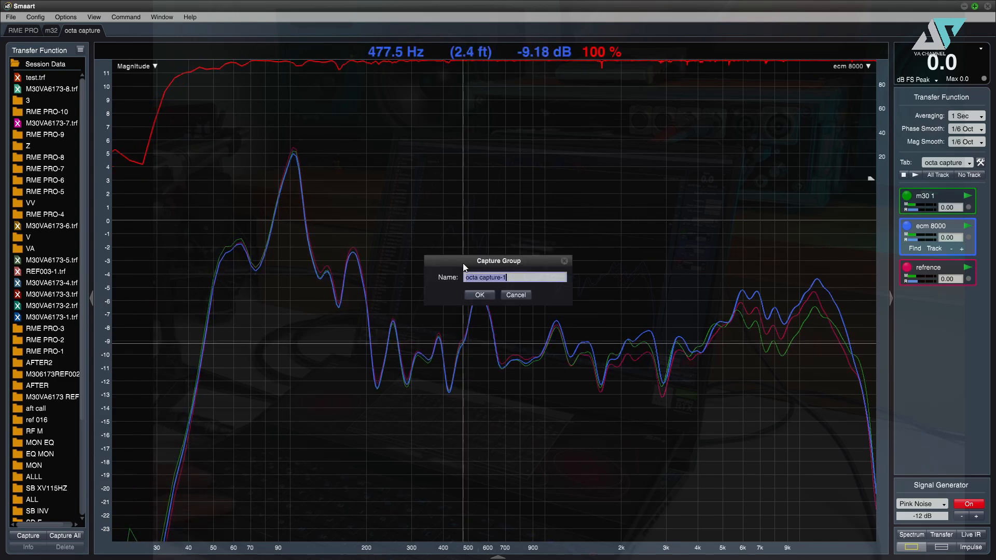
pyautogui.write('compare mic')
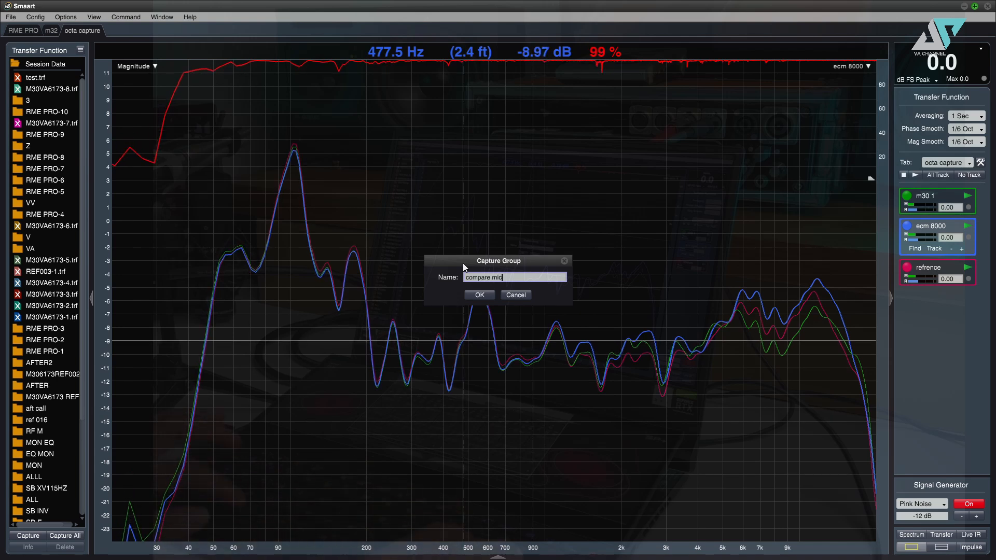
pyautogui.press('Return')
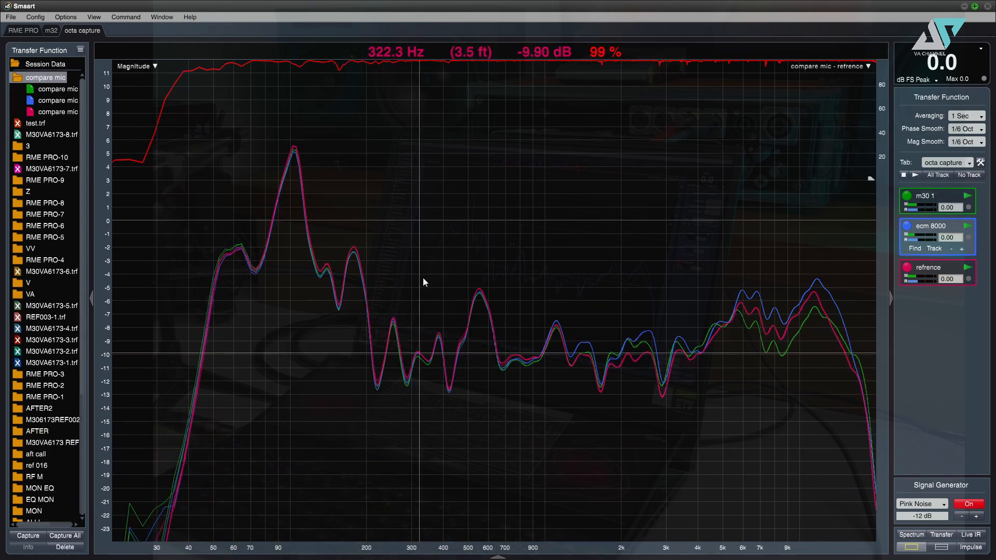
# Step: Compare the microphones' magnitude curves above about 800 Hz and hide the three captured compare mic traces
pyautogui.click(92, 297)
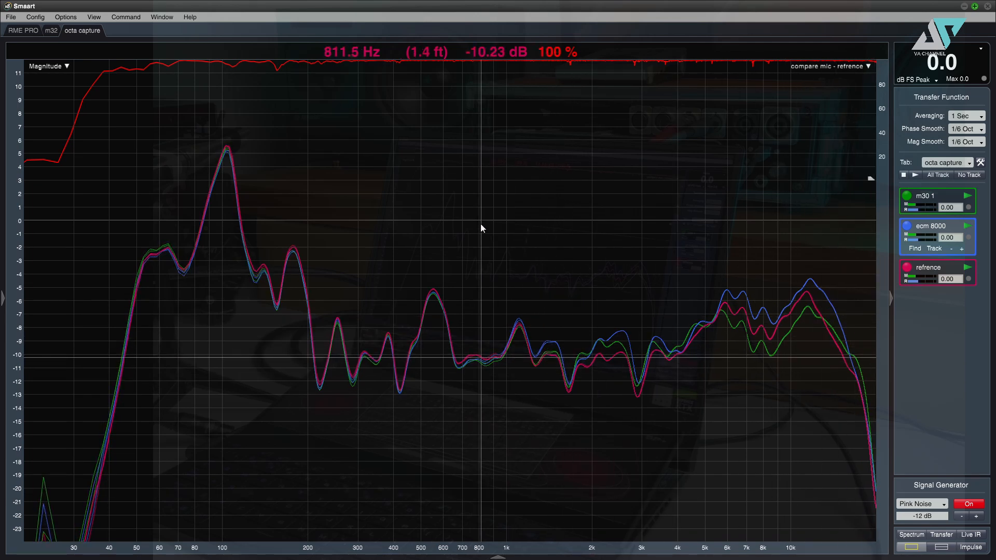
pyautogui.moveTo(480, 223); pyautogui.dragTo(867, 453)
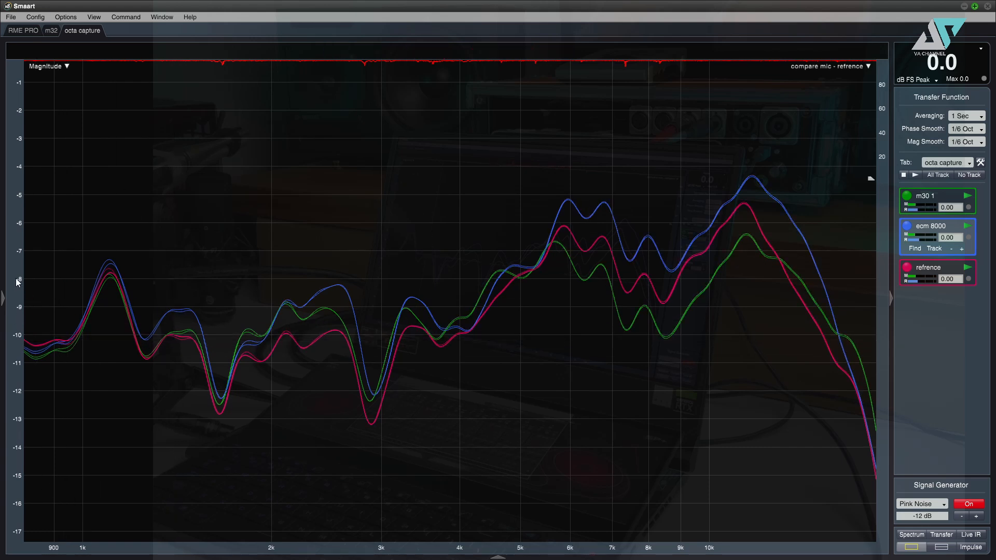
pyautogui.click(4, 298)
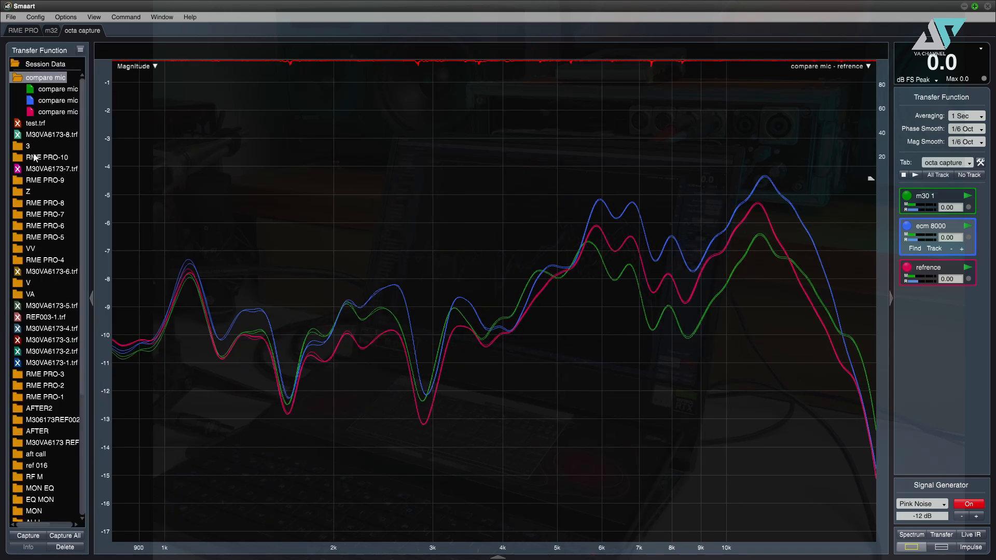
pyautogui.click(30, 90)
pyautogui.click(29, 101)
pyautogui.click(29, 112)
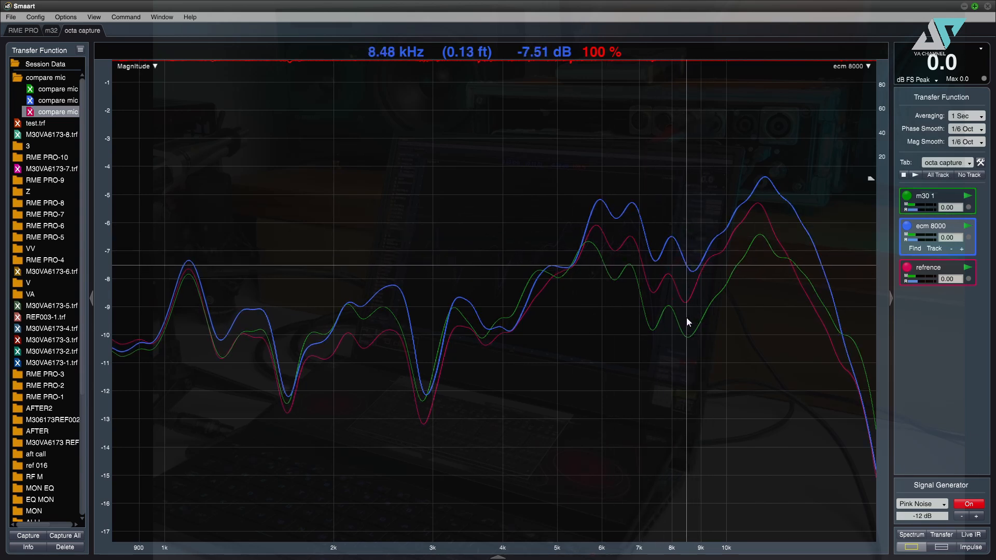
pyautogui.click(101, 282)
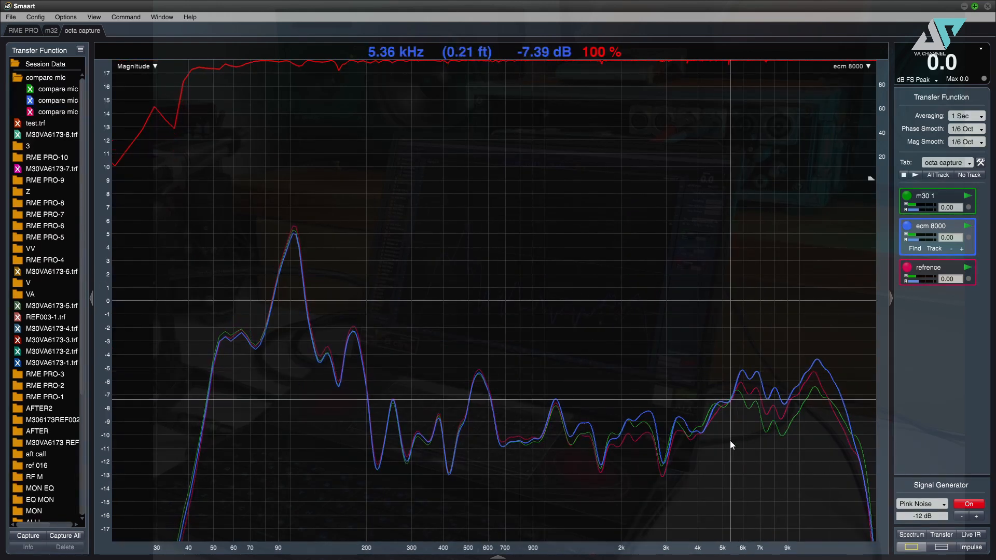
# Step: Hide the live measurement traces and display the three captured compare mic traces in their place
pyautogui.click(31, 93)
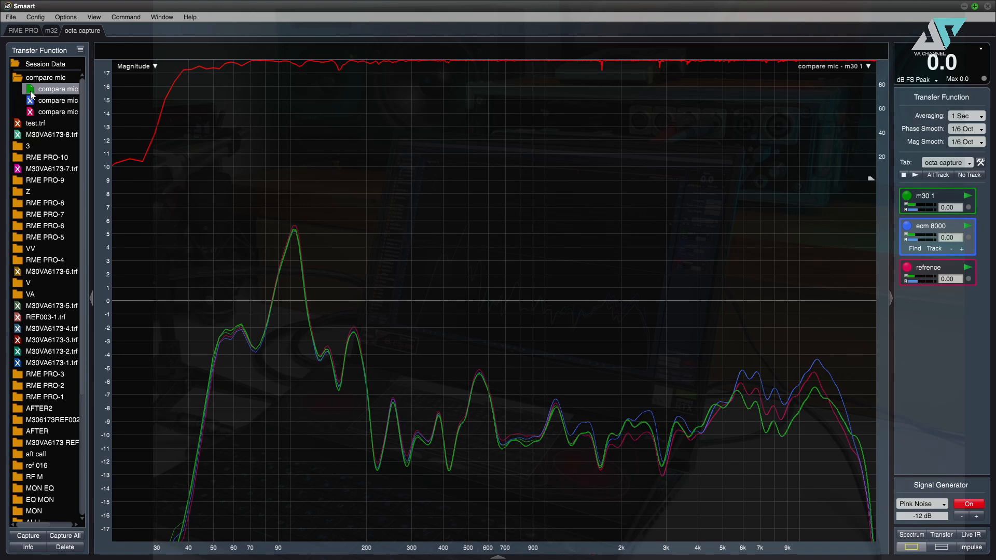
pyautogui.click(31, 92)
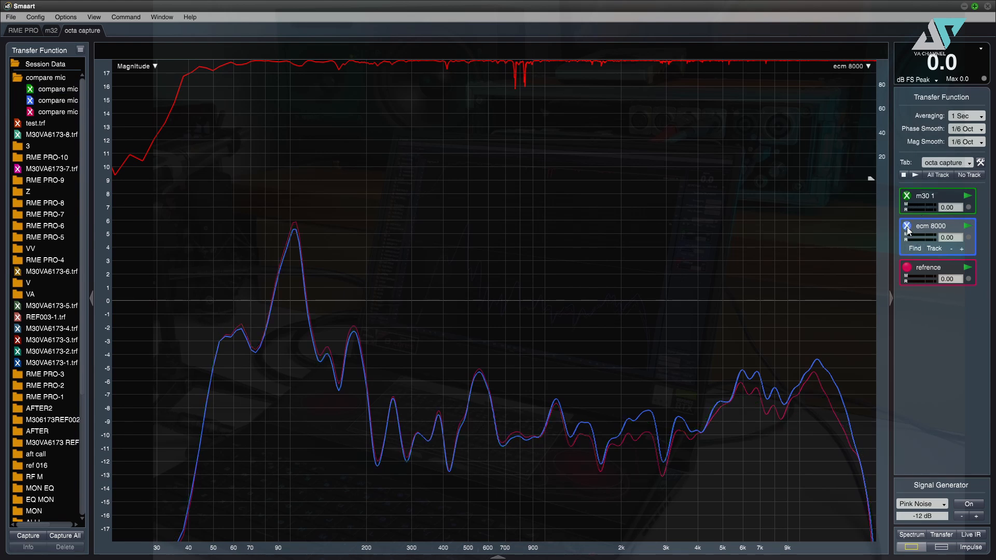
pyautogui.click(908, 258)
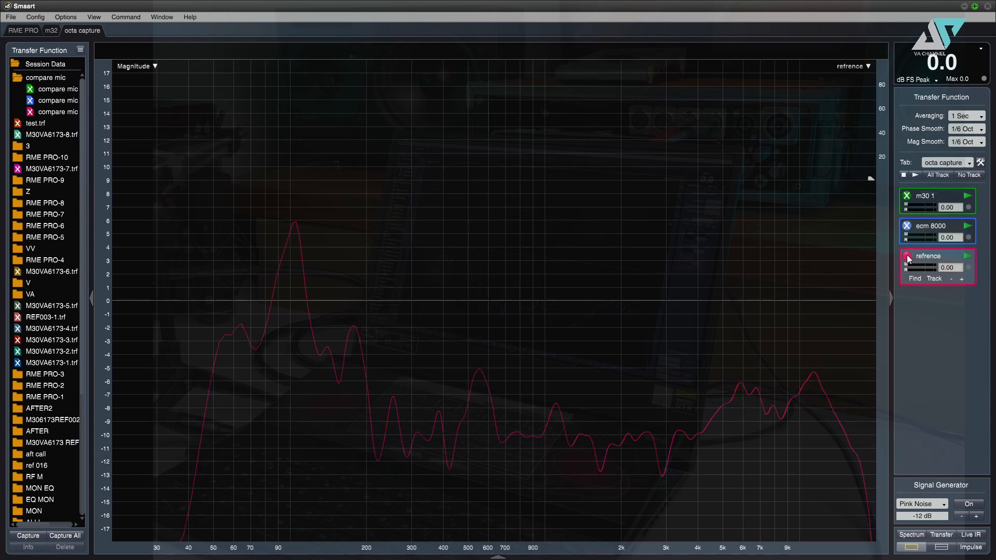
pyautogui.click(35, 90)
pyautogui.click(34, 100)
pyautogui.click(34, 111)
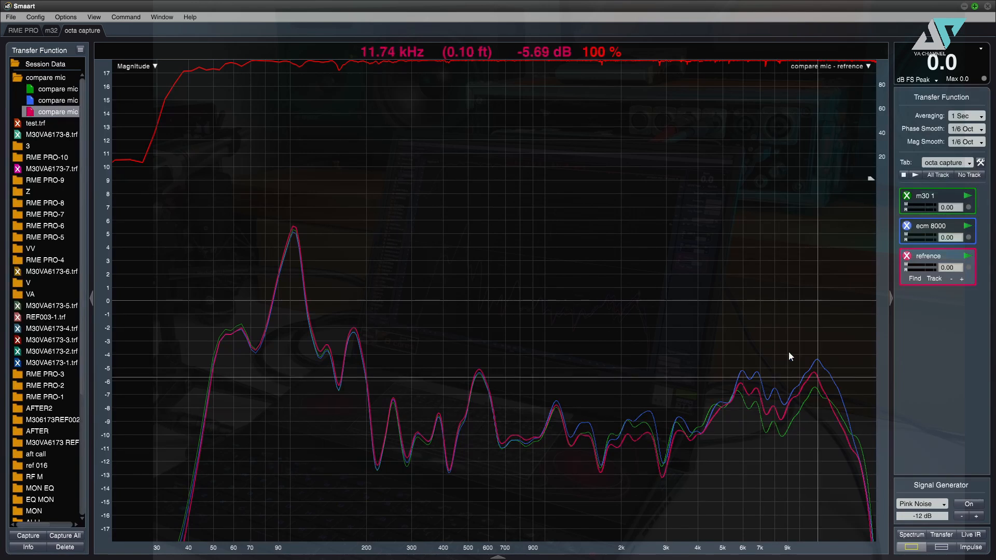
# Step: Set phase and magnitude smoothing to 1/3 Oct and bring the captured ecm 8000 trace to the front
pyautogui.click(980, 130)
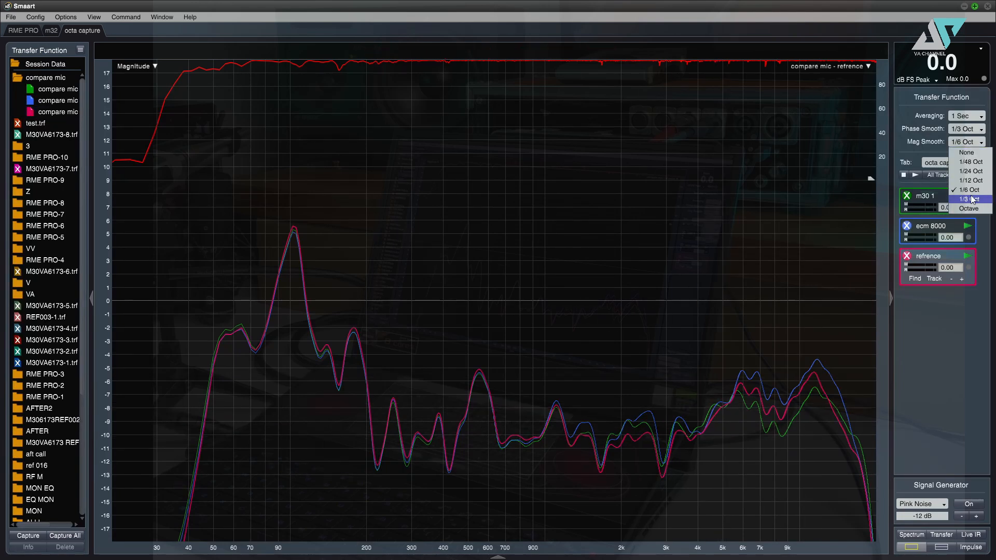
pyautogui.click(968, 199)
pyautogui.click(51, 92)
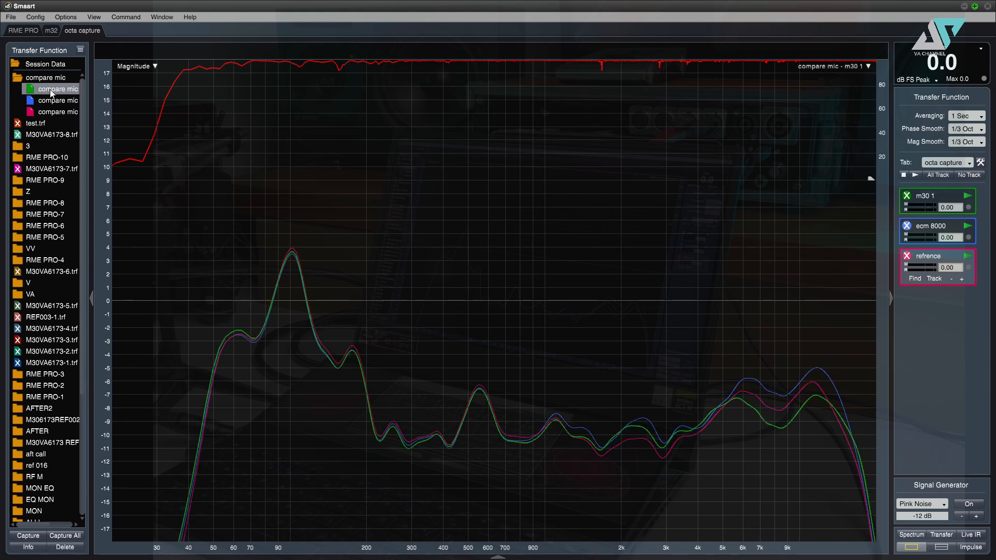
pyautogui.click(53, 102)
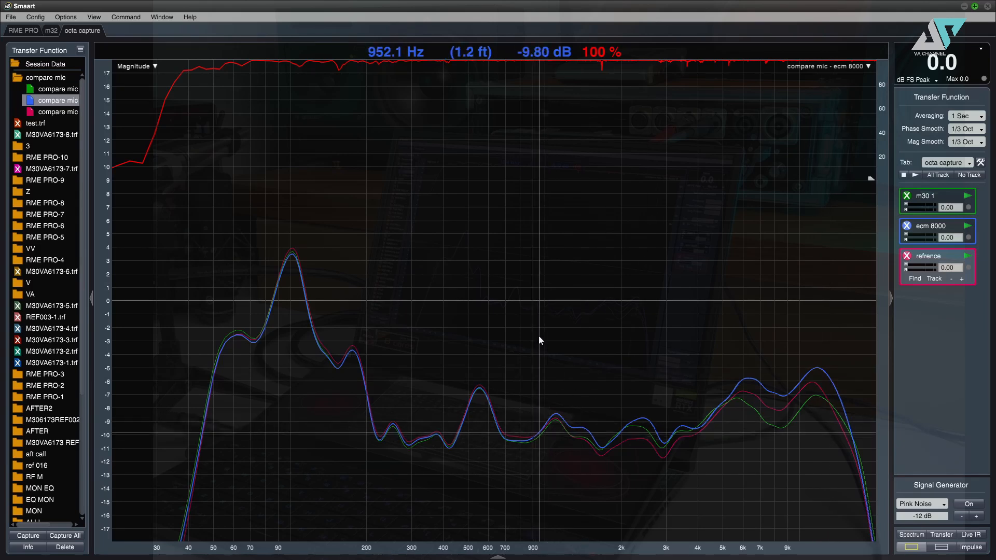
# Step: Compare the captured microphone traces in pairs above about 900 Hz, ending with all three displayed over the full frequency range
pyautogui.moveTo(538, 335); pyautogui.dragTo(866, 490)
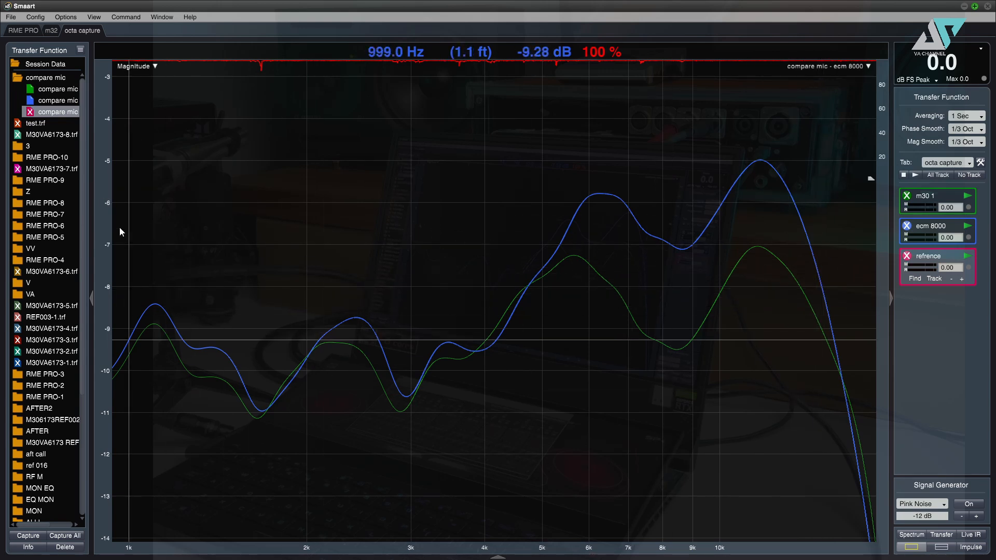
pyautogui.click(31, 101)
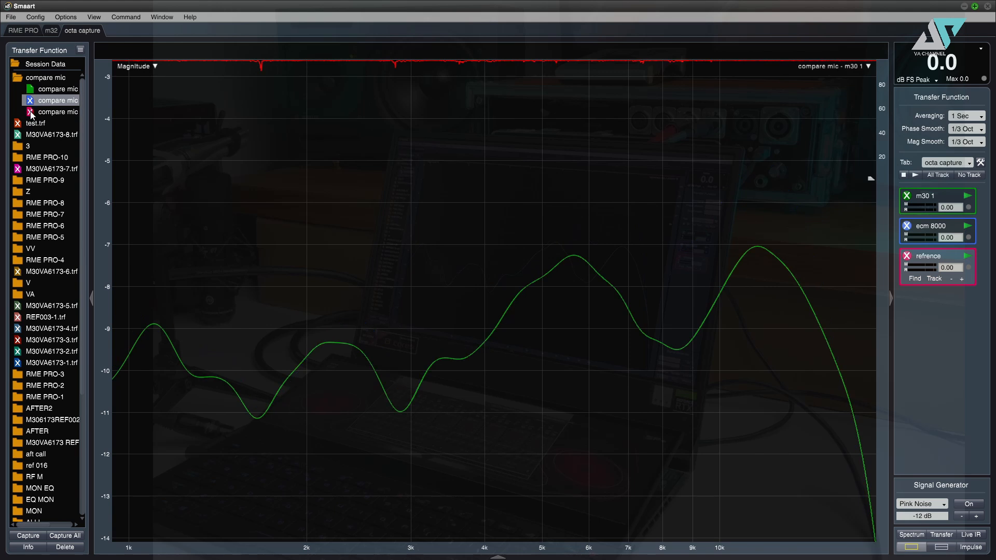
pyautogui.click(30, 111)
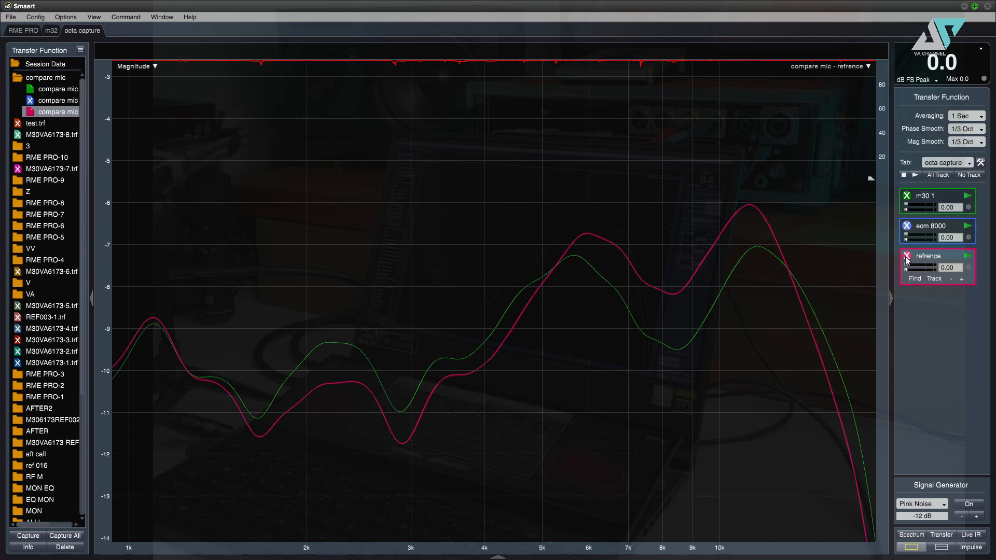
pyautogui.click(34, 100)
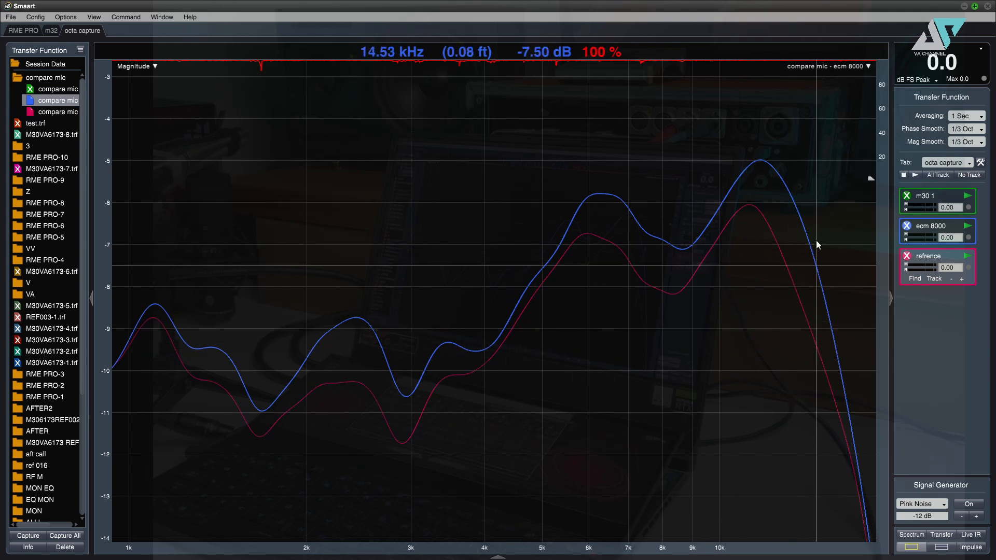
pyautogui.click(944, 227)
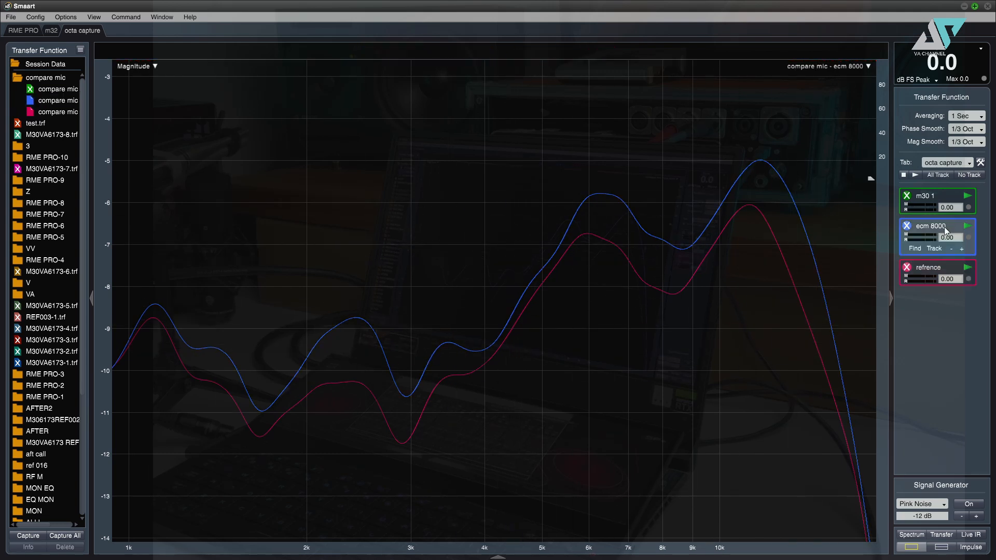
pyautogui.click(930, 268)
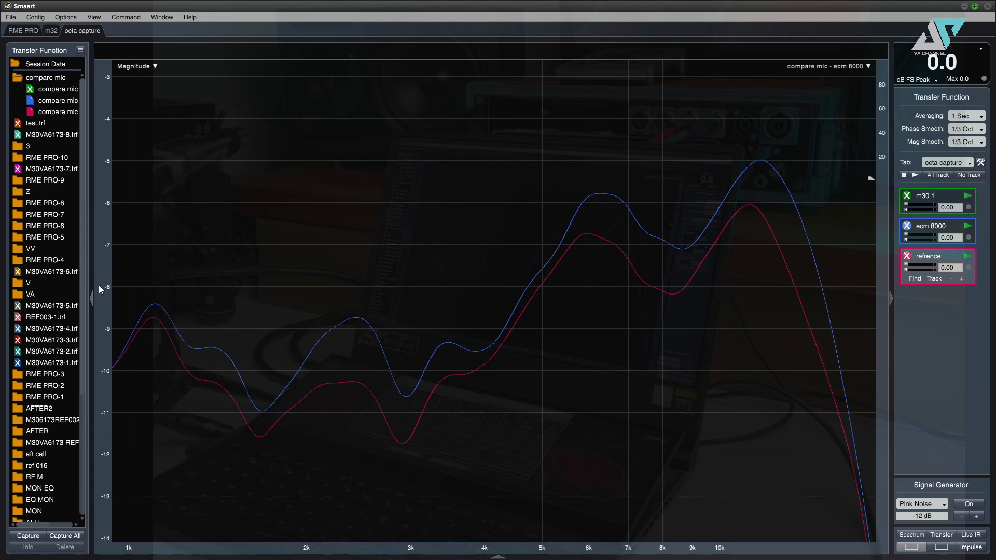
pyautogui.click(99, 284)
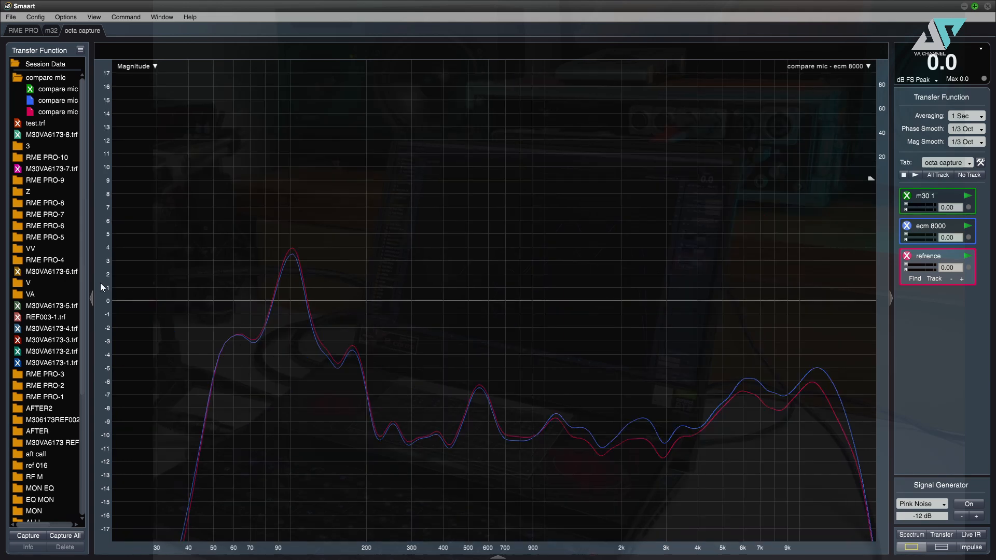
pyautogui.click(30, 91)
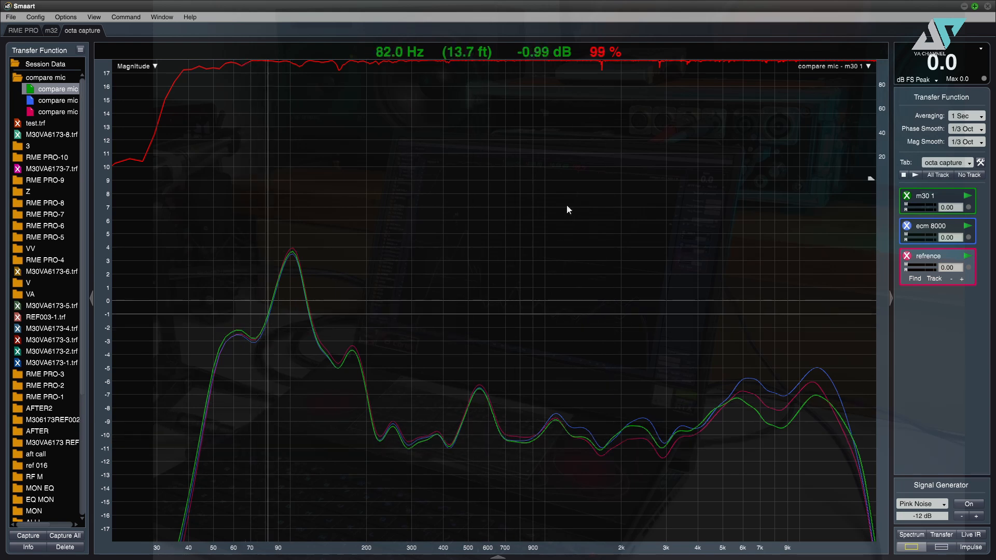
# Step: Set phase and magnitude smoothing to 1/12 Oct and show the live measurements instead of the three captured traces
pyautogui.click(975, 130)
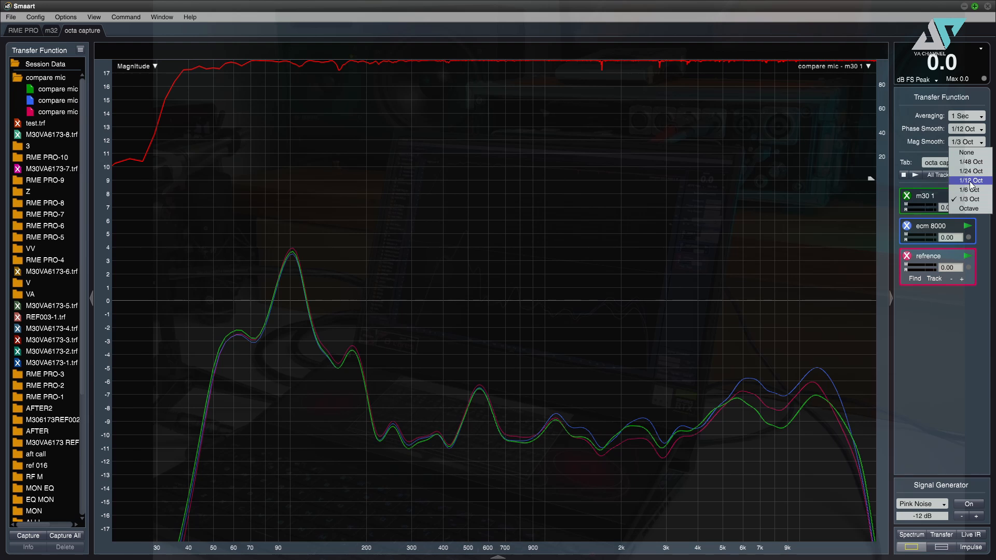
pyautogui.click(971, 181)
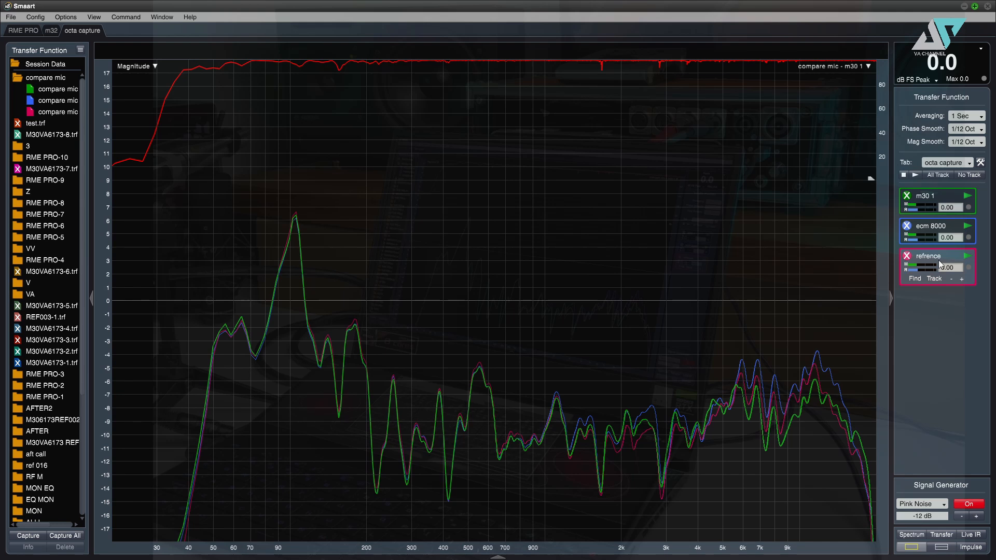
pyautogui.click(915, 175)
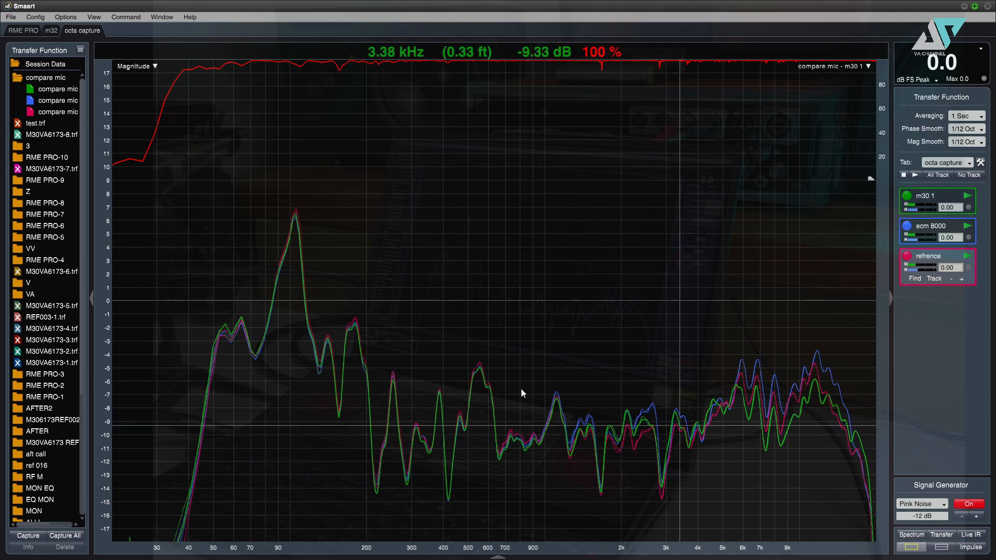
pyautogui.click(40, 93)
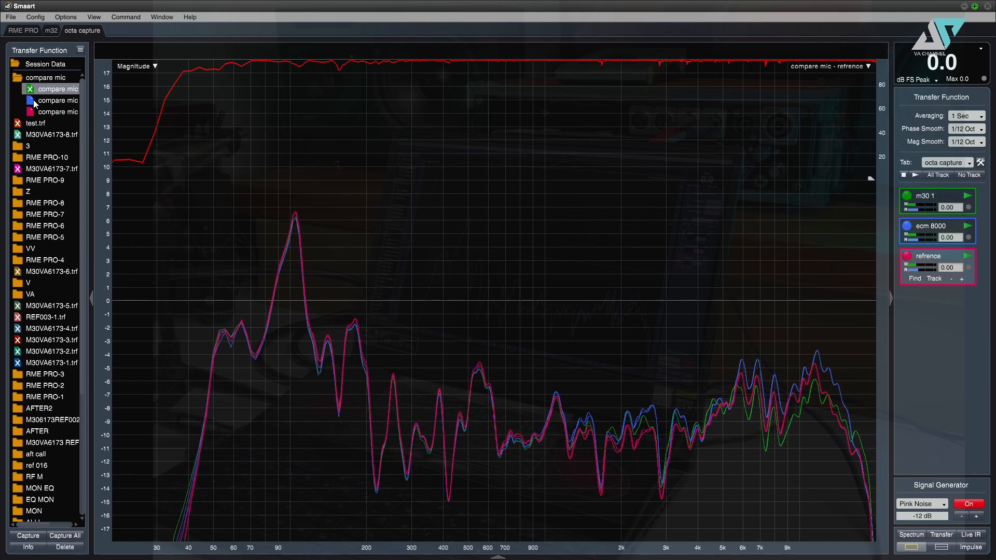
pyautogui.click(32, 111)
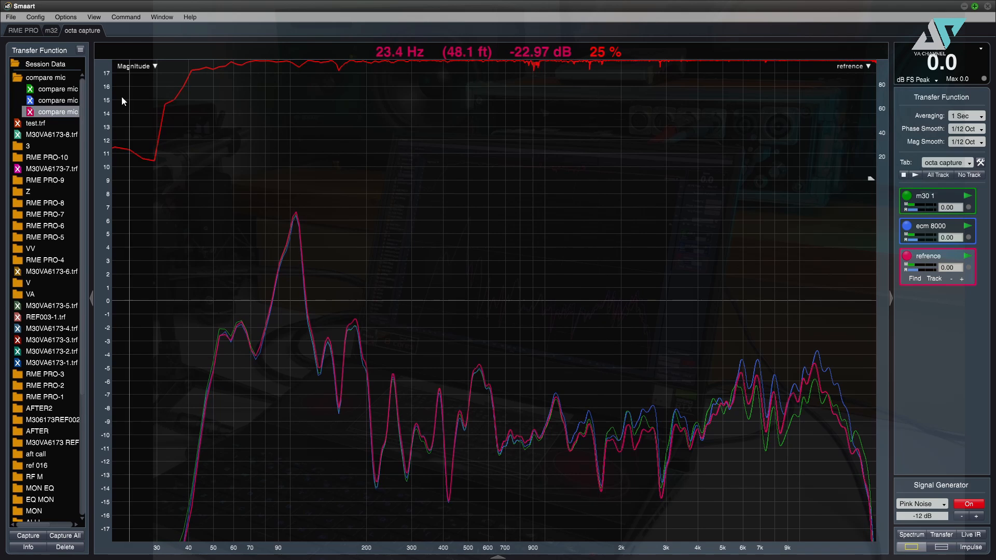
# Step: Import mic REF001.txt from the RTA CALIBRATION folder as a microphone correction curve
pyautogui.click(35, 21)
pyautogui.click(39, 30)
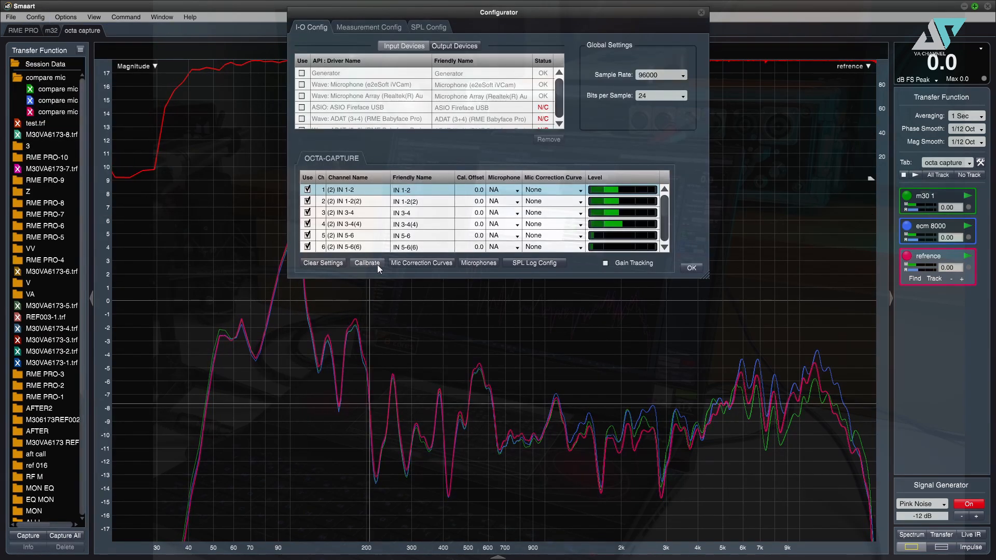
pyautogui.click(402, 263)
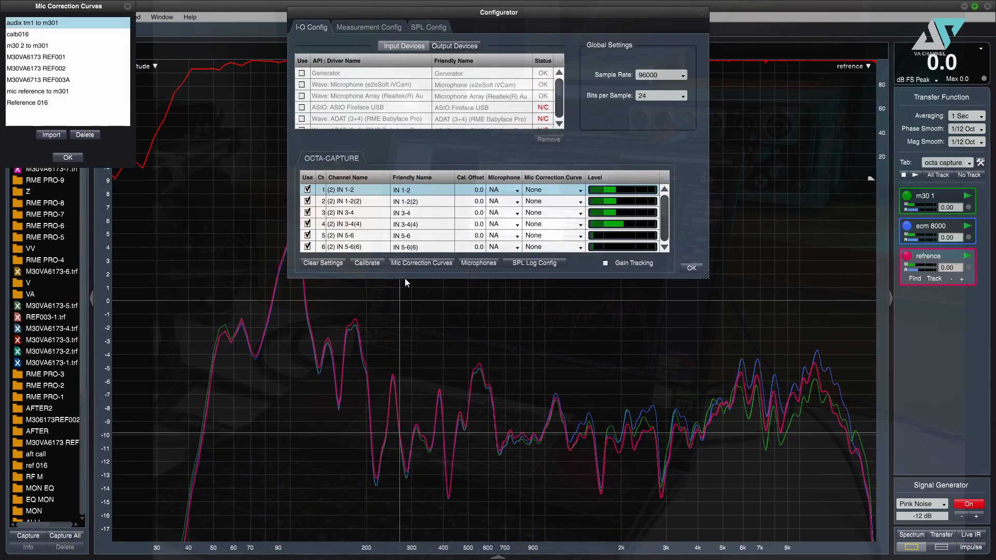
pyautogui.click(51, 135)
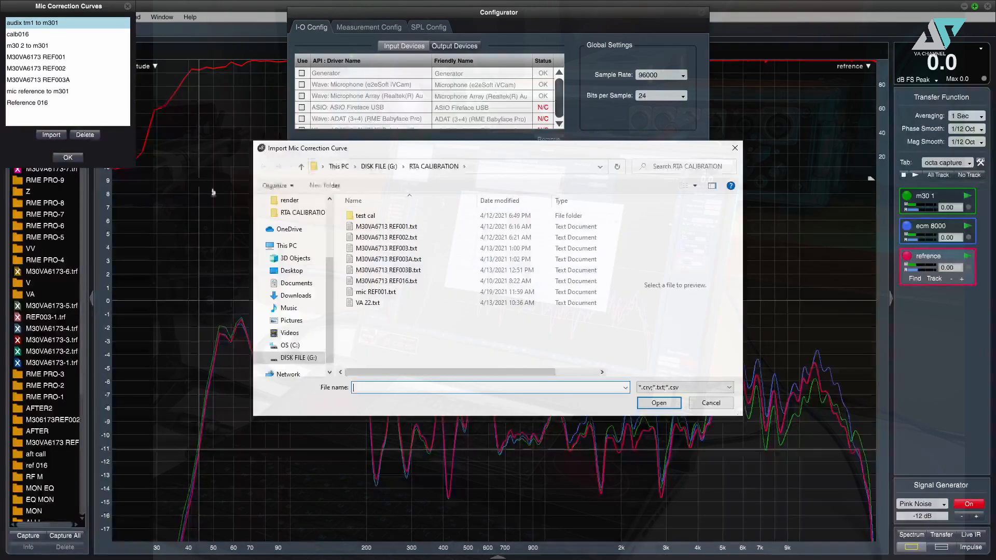
pyautogui.click(384, 292)
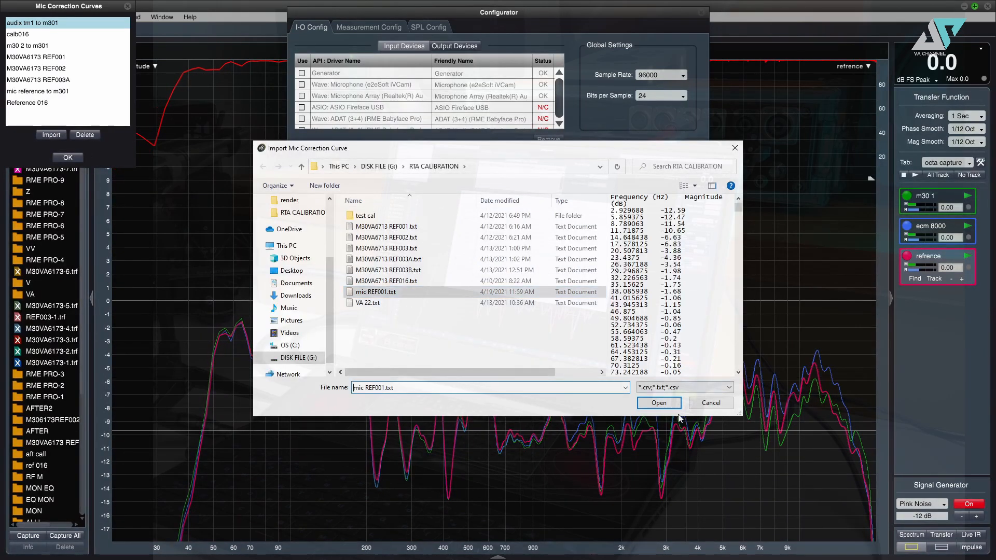
pyautogui.click(662, 404)
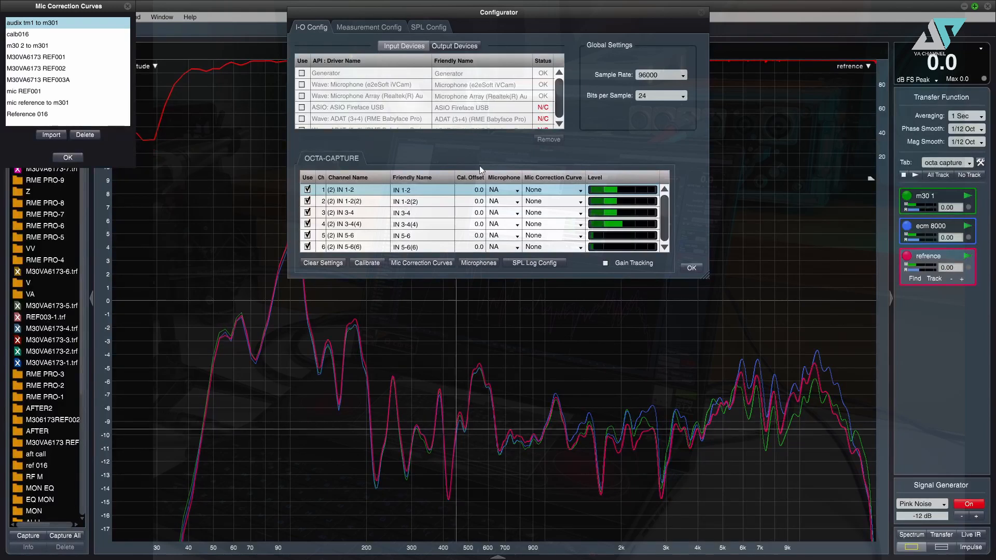
pyautogui.click(68, 157)
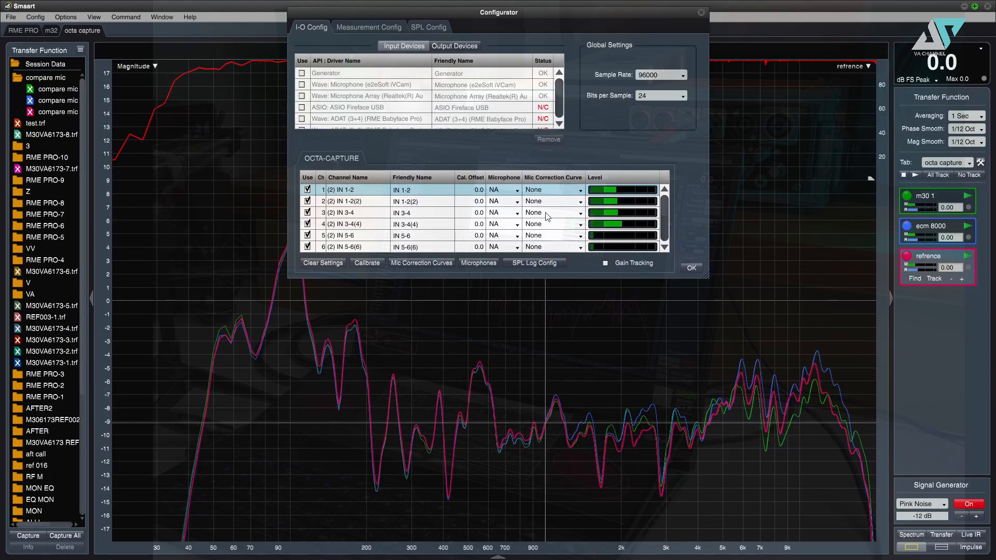
# Step: Assign the mic REF001 correction curve to OCTA-CAPTURE input channel 3 and close the configuration
pyautogui.click(567, 212)
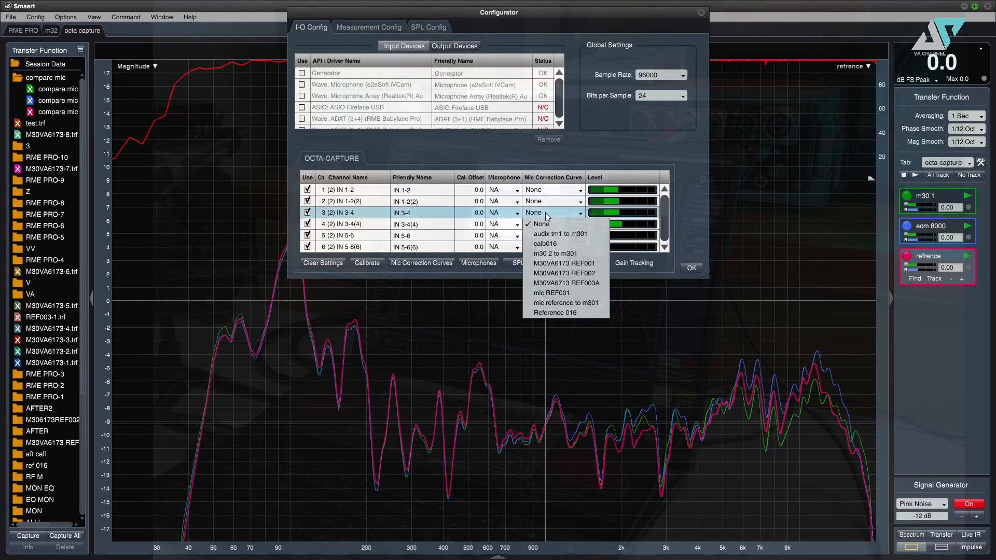
pyautogui.click(552, 293)
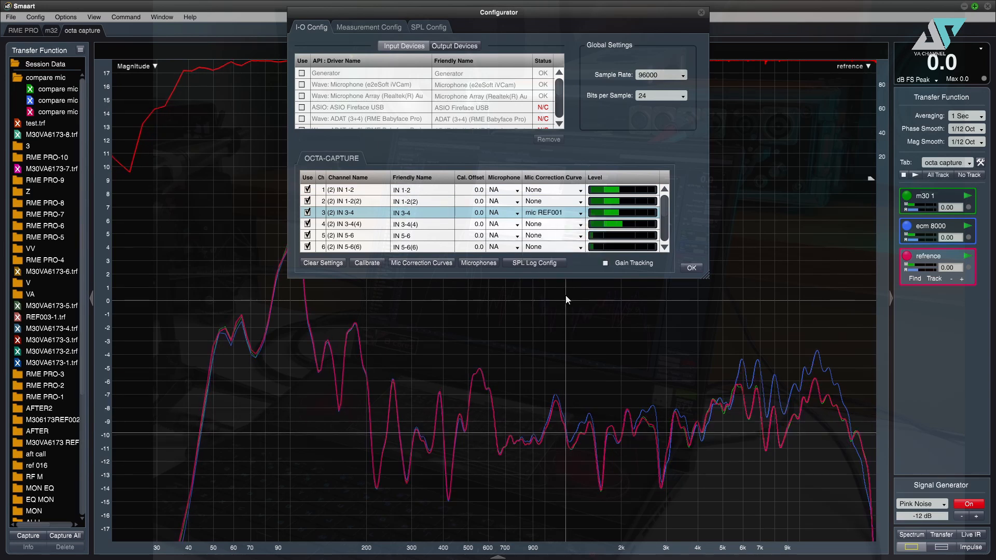
pyautogui.click(691, 268)
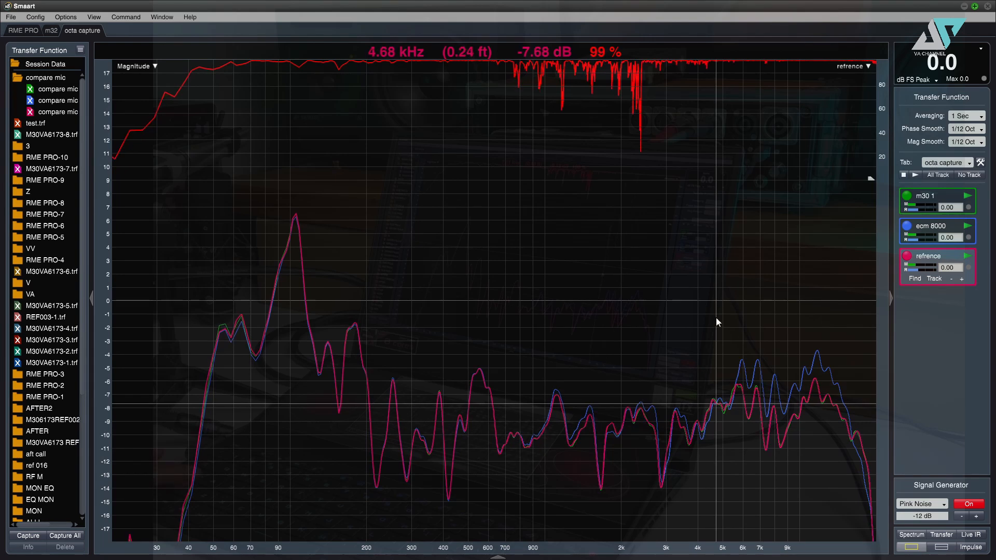
# Step: Capture all three live measurements as a group named "COMPARE MIC REF C"
pyautogui.press('space')
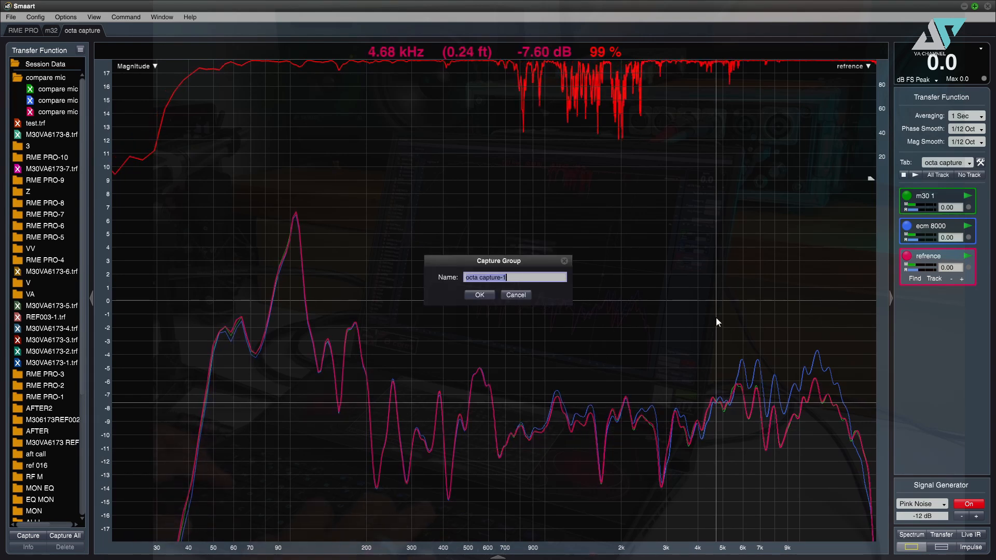
pyautogui.write('COMPARE ')
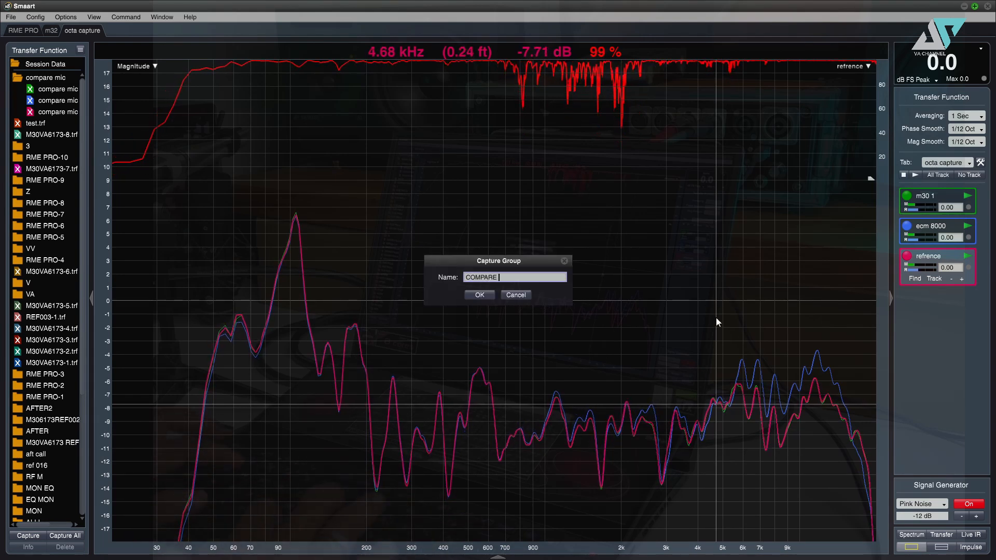
pyautogui.write('MIC REF C')
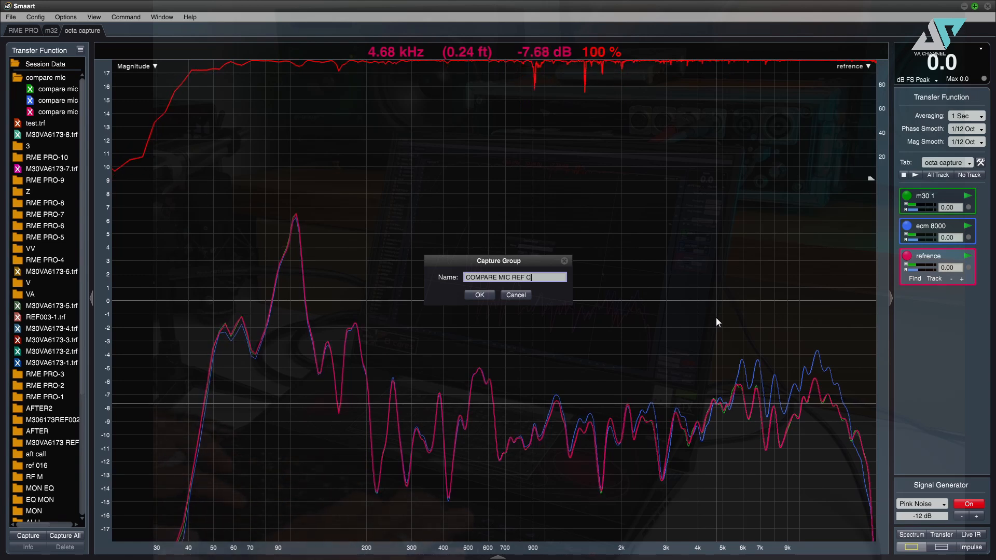
pyautogui.press('Return')
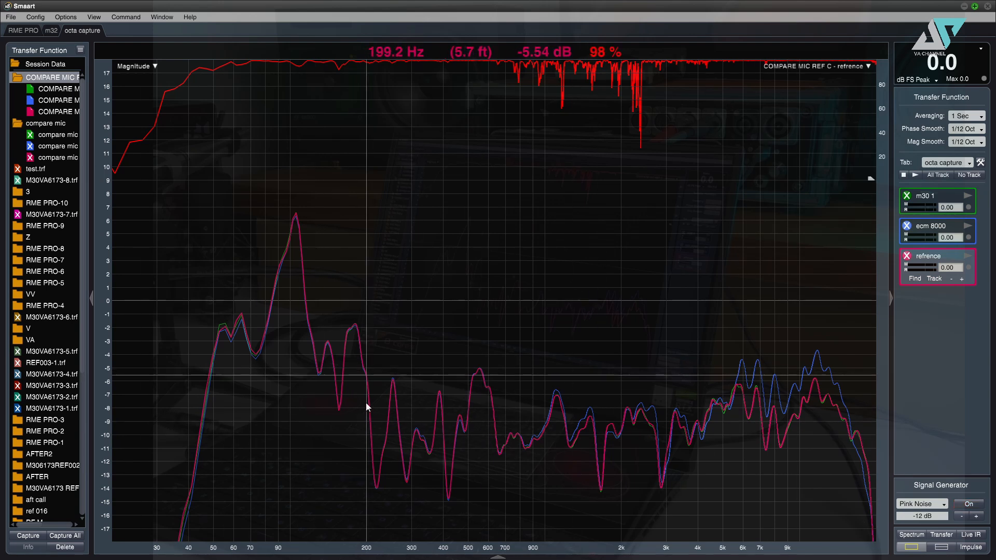
# Step: Hide the captured ecm 8000 trace and closely compare the m30 1 curve with the corrected refrence curve
pyautogui.click(31, 89)
pyautogui.click(31, 101)
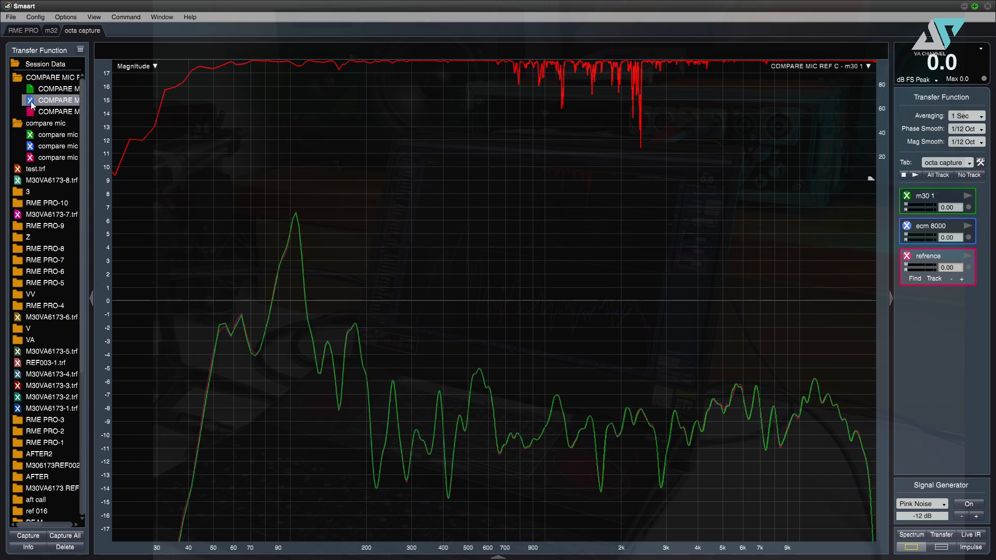
pyautogui.moveTo(191, 211); pyautogui.dragTo(867, 508)
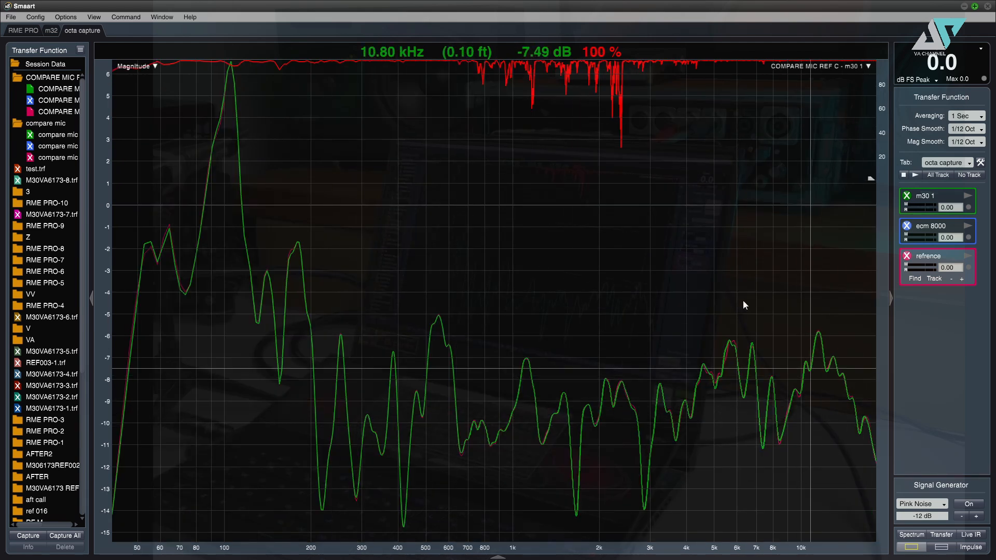
# Step: Set both phase smoothing and magnitude smoothing to 1/3 octave for the transfer function
pyautogui.click(976, 130)
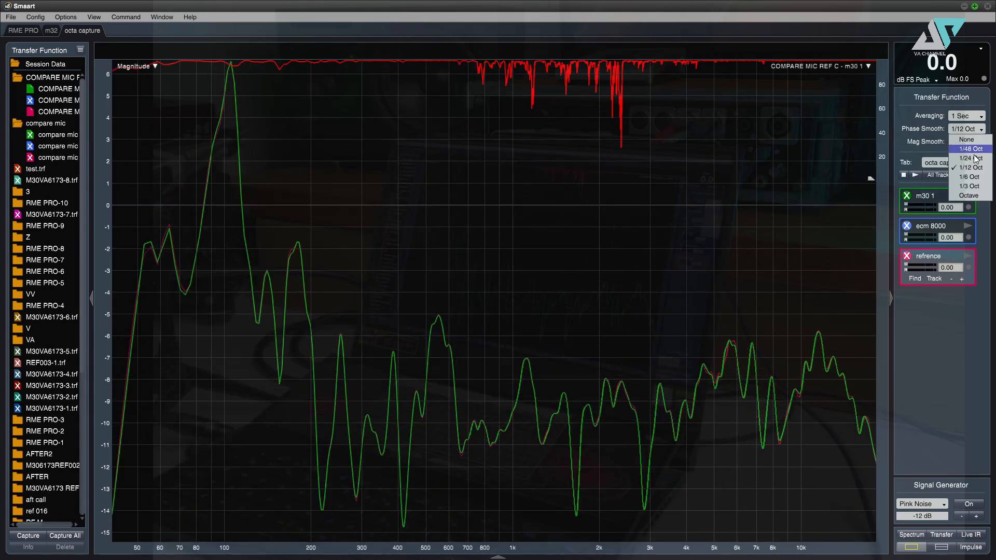
pyautogui.click(970, 187)
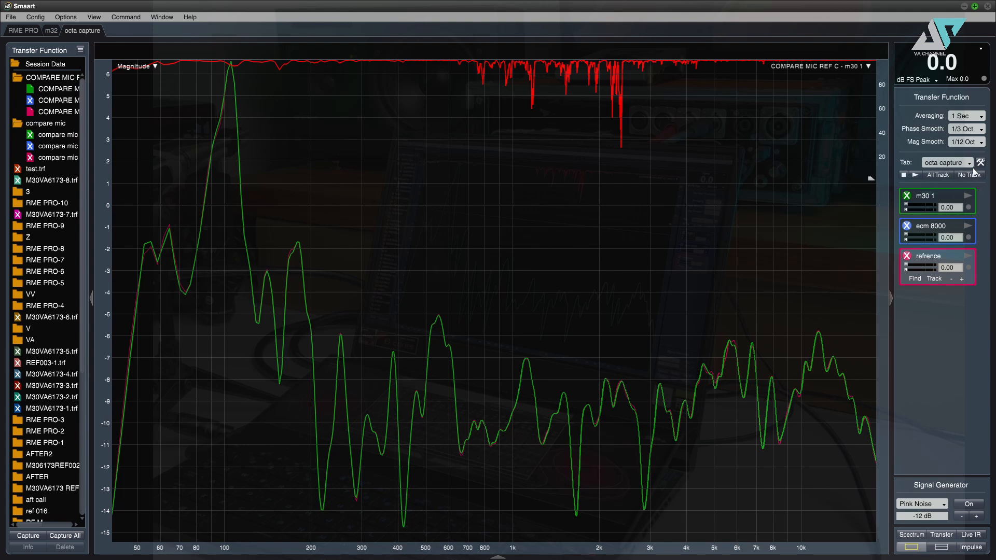
pyautogui.click(967, 142)
pyautogui.click(969, 199)
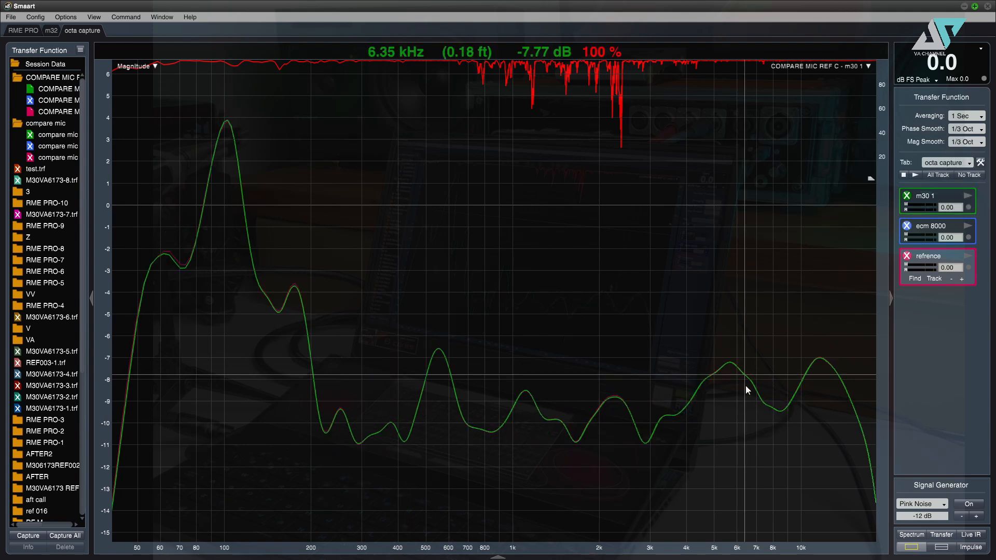
# Step: Toggle the captured ecm 8000 trace in COMPARE MIC REF C to compare it with the m30 1 and refrence curves, leaving all three shown
pyautogui.click(30, 101)
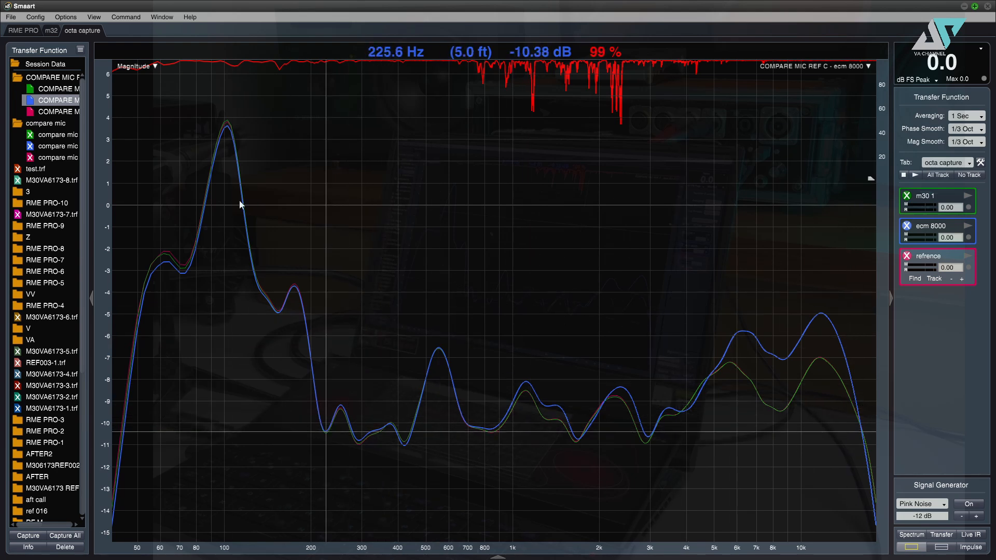
pyautogui.click(29, 101)
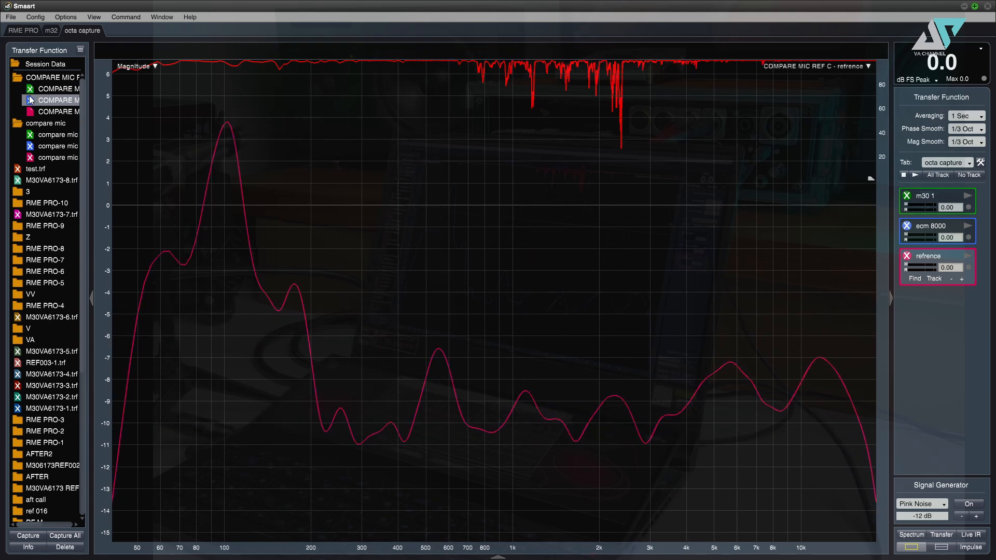
pyautogui.click(30, 91)
pyautogui.click(29, 101)
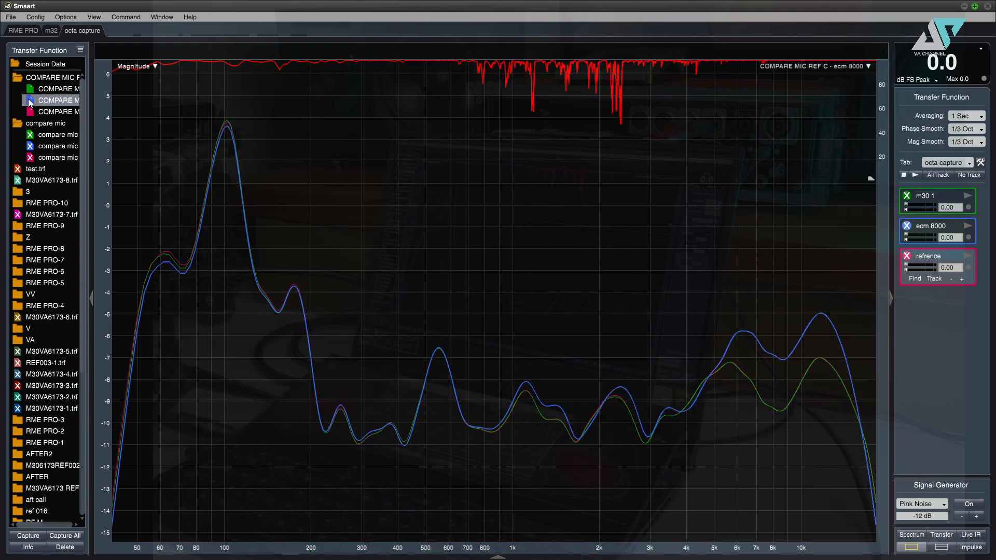
pyautogui.click(100, 198)
# Step: Split the transfer display into two plots and set the upper plot to Phase
pyautogui.click(942, 546)
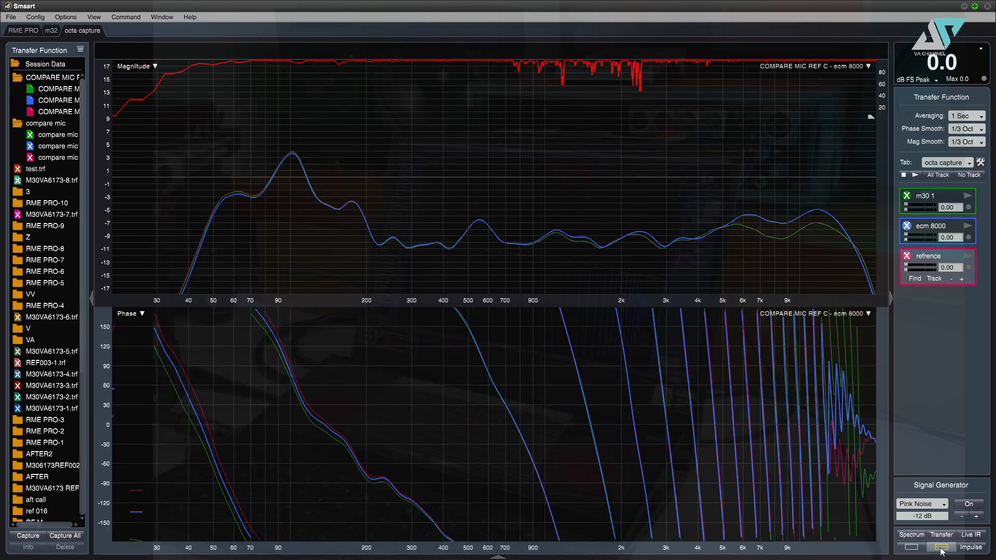
pyautogui.click(142, 73)
pyautogui.click(143, 69)
pyautogui.click(159, 97)
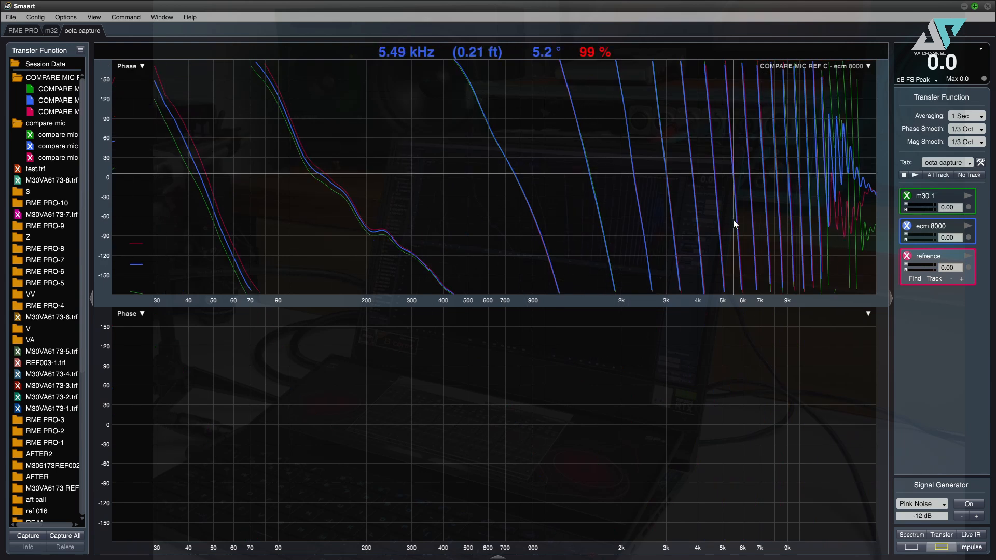
# Step: Run all three live measurements with pink noise on, and set the lower plot to Magnitude
pyautogui.click(916, 176)
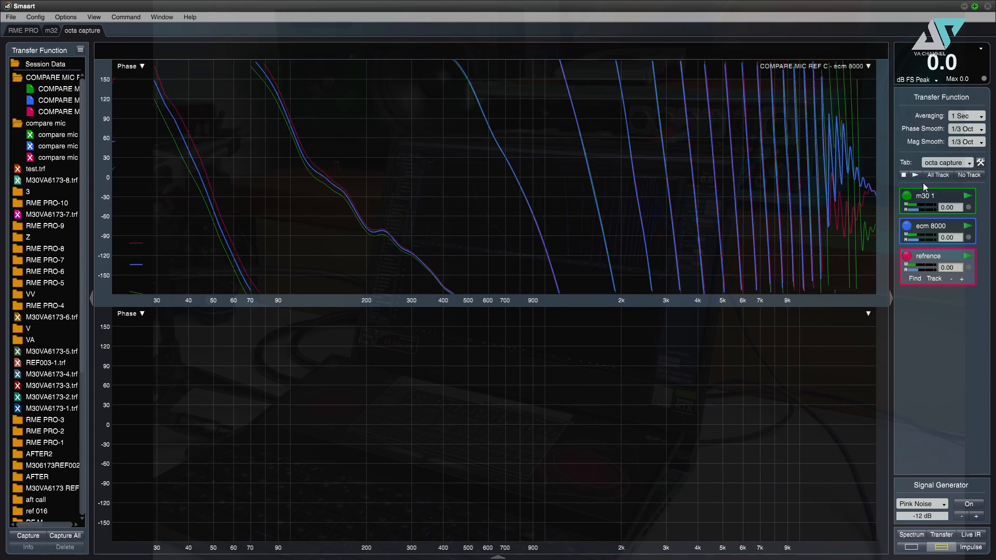
pyautogui.click(966, 507)
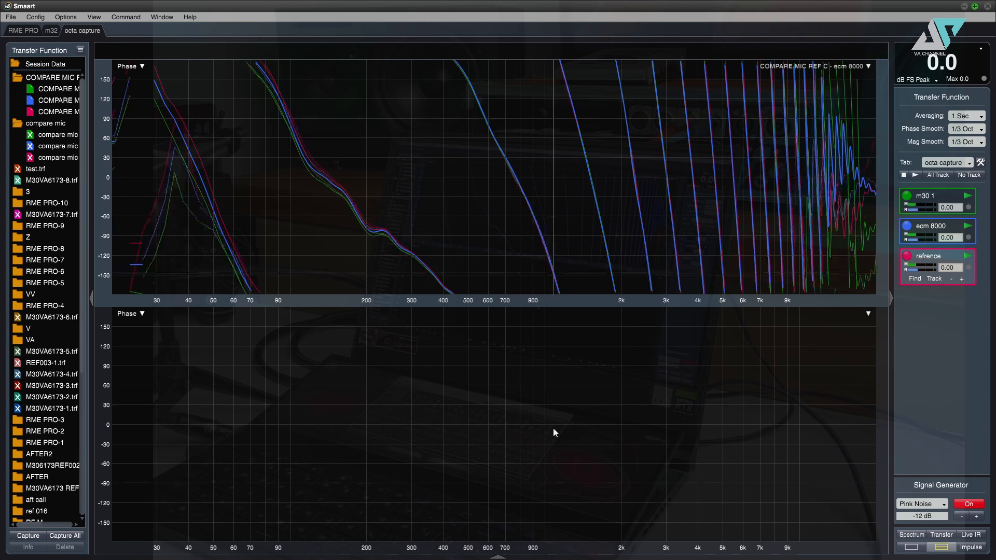
pyautogui.click(151, 315)
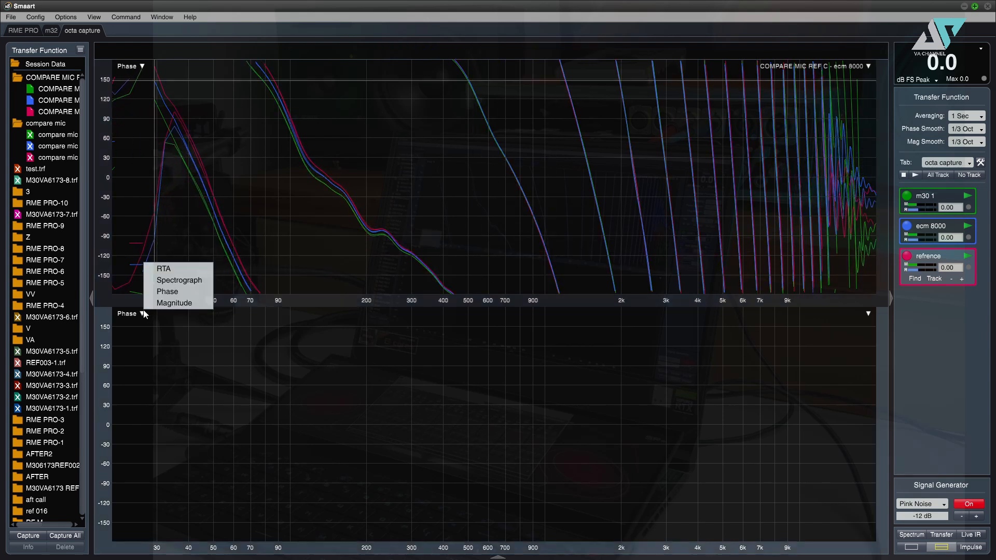
pyautogui.click(166, 306)
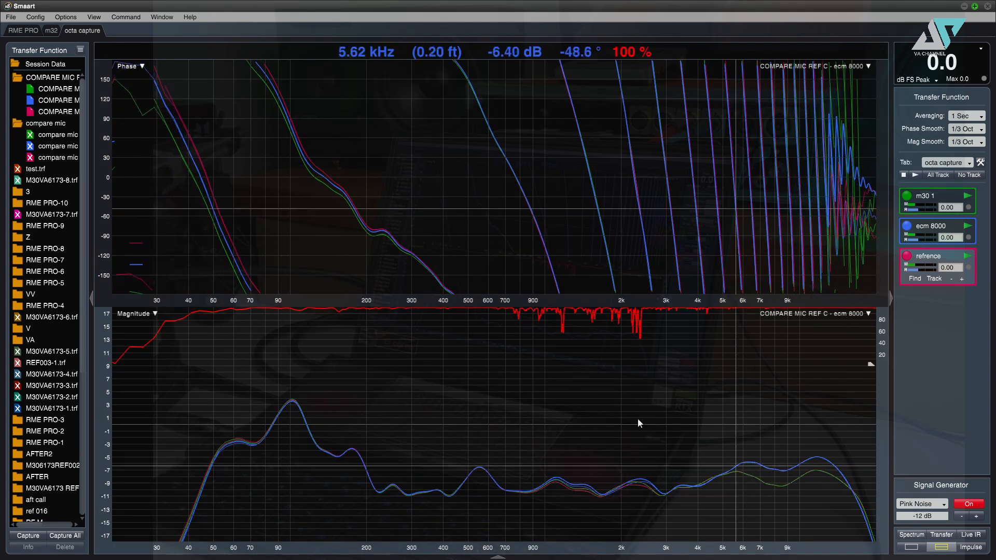
# Step: Set the delays of all live measurements by briefly tracking them, and hide the three captured COMPARE MIC REF C traces
pyautogui.click(941, 174)
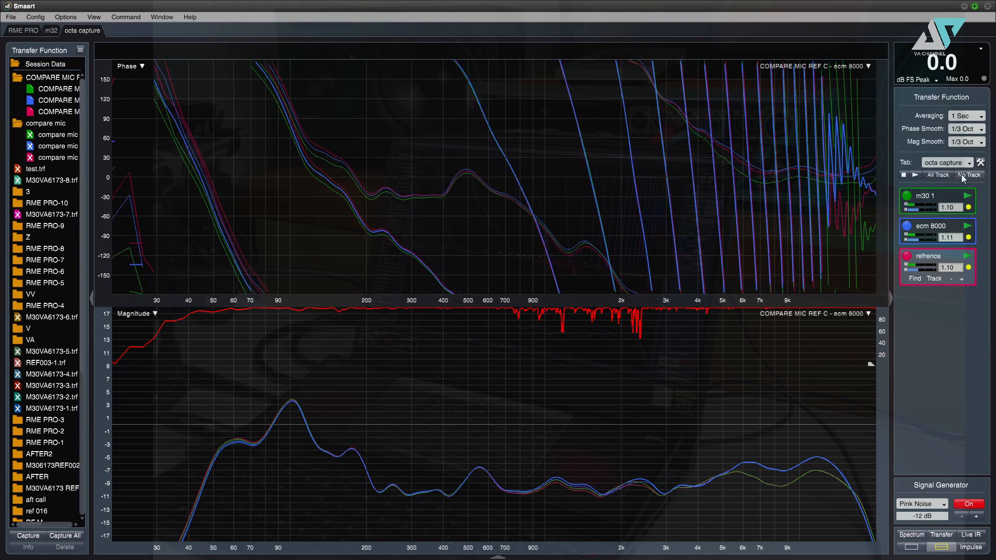
pyautogui.click(964, 176)
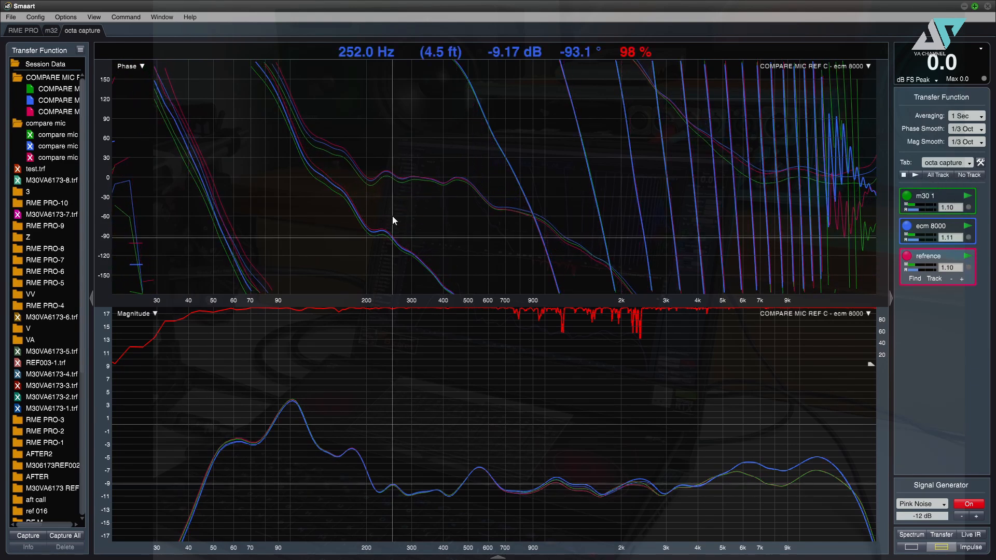
pyautogui.click(31, 91)
pyautogui.click(31, 112)
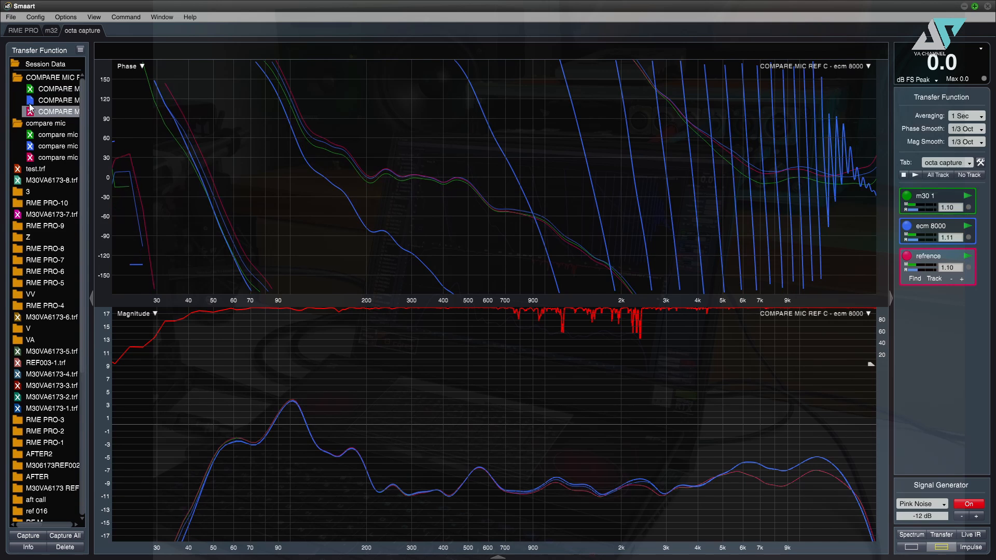
pyautogui.click(30, 100)
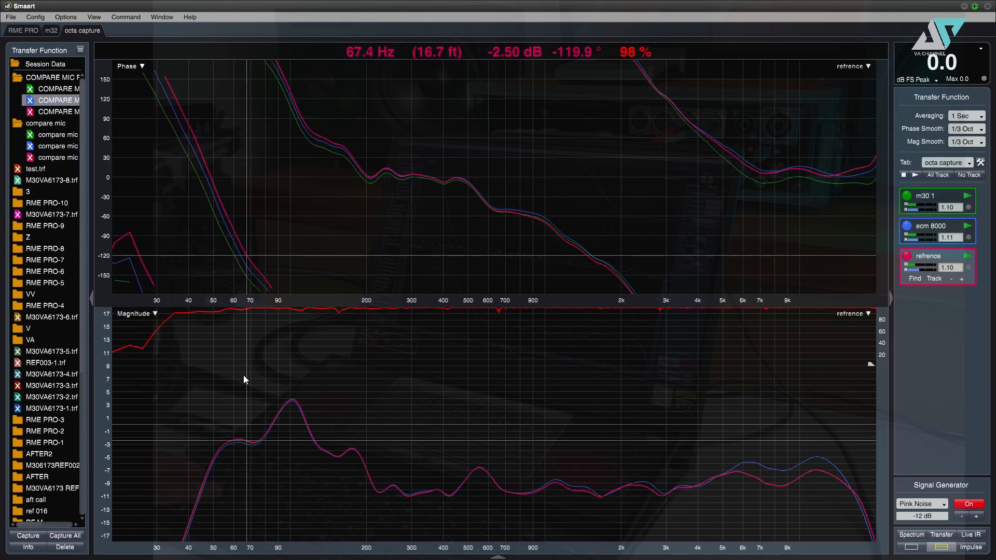
# Step: Capture all three live measurements as a group named "ALL COMPARE" and turn off the pink noise
pyautogui.hotkey('shift', 'space')
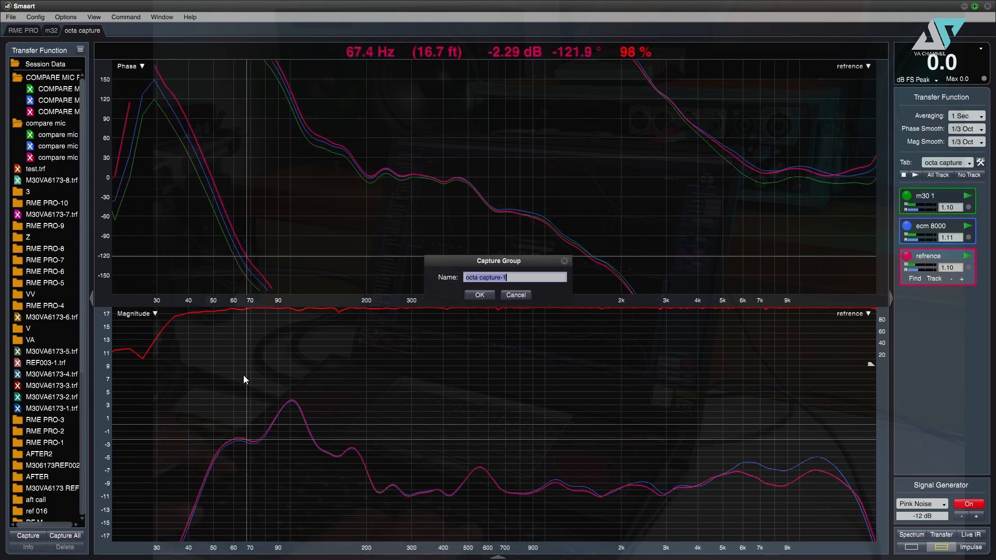
pyautogui.write('ALL')
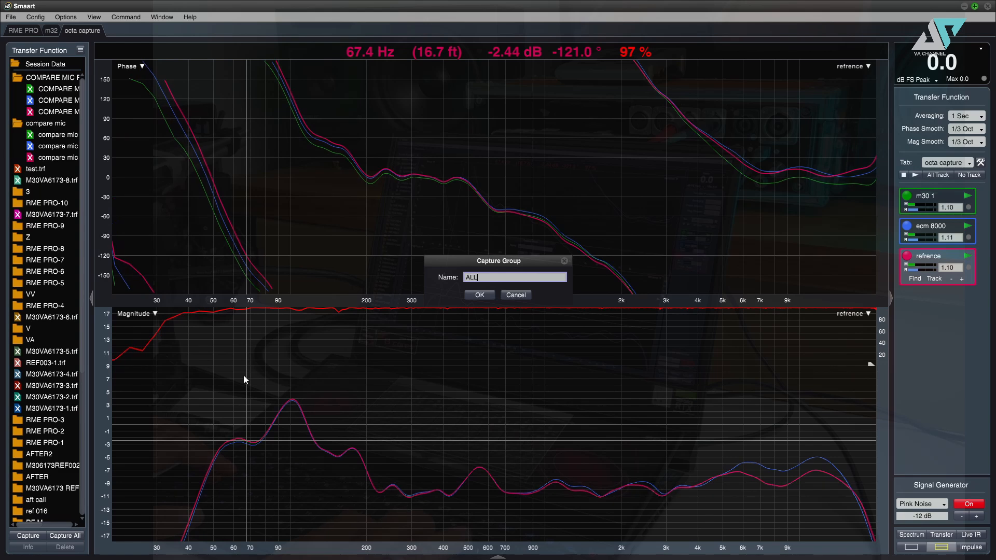
pyautogui.write(' COMPARE')
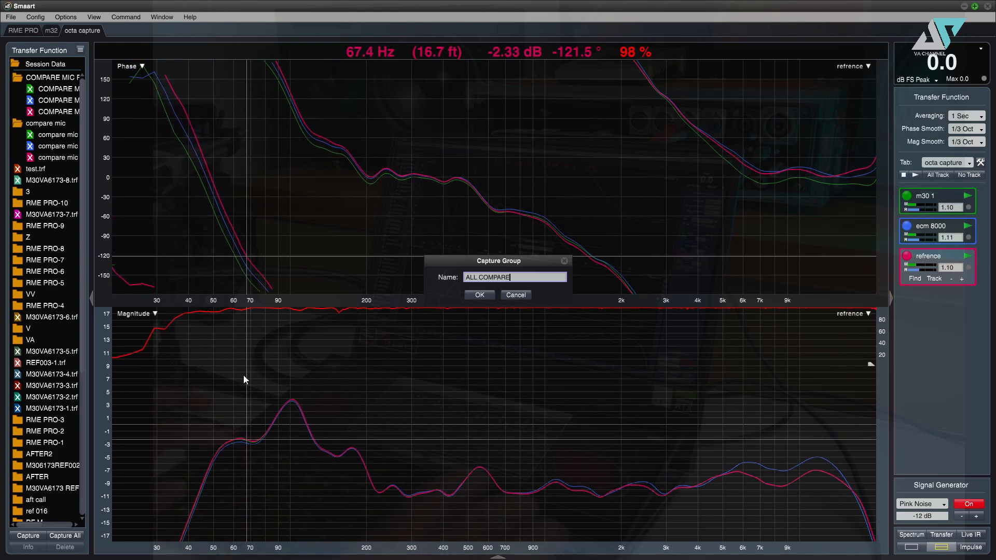
pyautogui.click(472, 296)
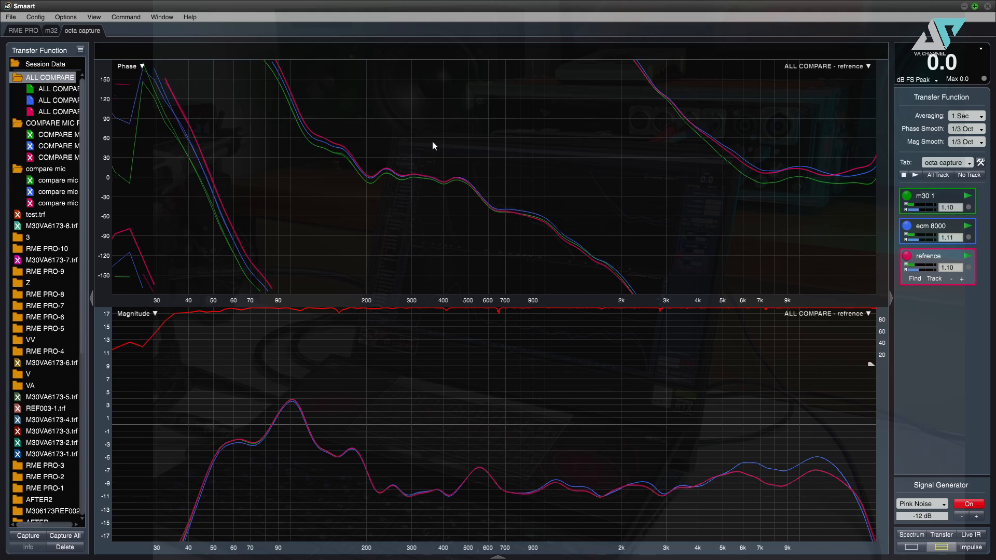
pyautogui.click(968, 505)
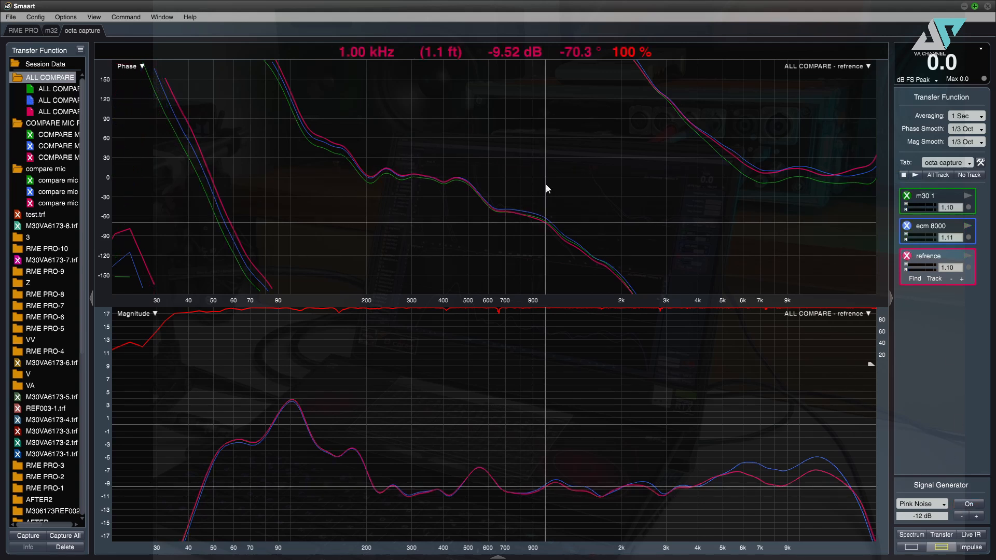
# Step: Compare the phase and magnitude of the captured m30 1 and refrence traces without ecm 8000, and show the ecm 8000 trace again
pyautogui.click(31, 101)
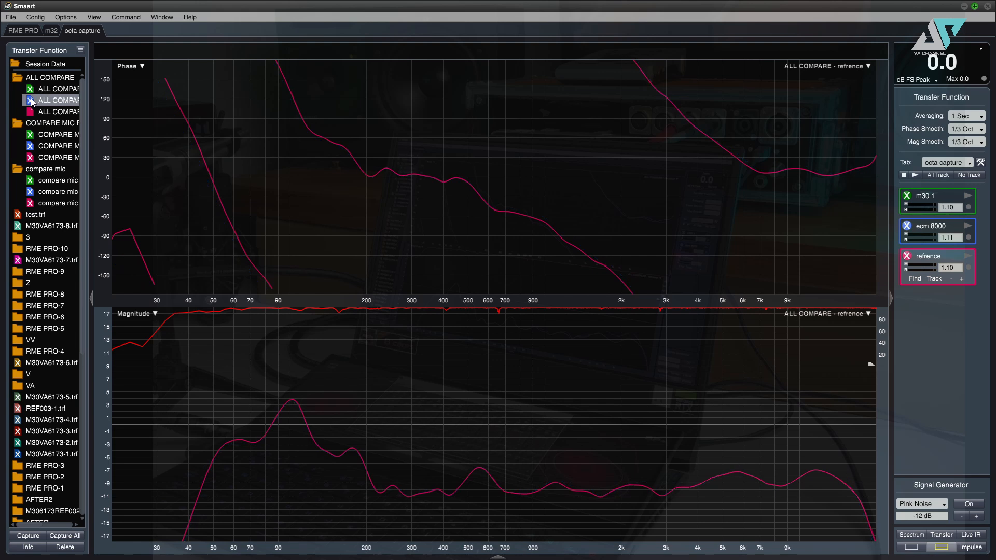
pyautogui.click(31, 89)
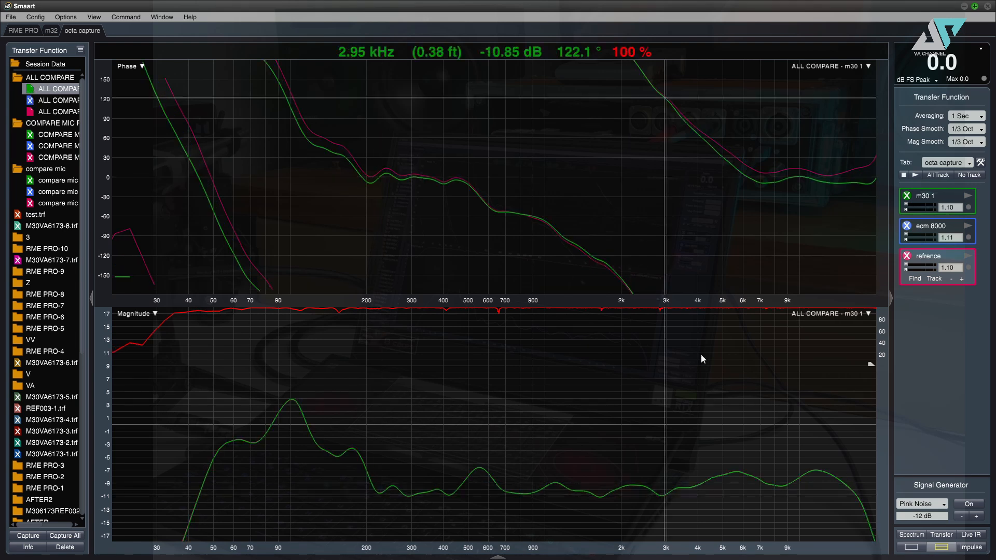
pyautogui.click(56, 112)
pyautogui.click(53, 88)
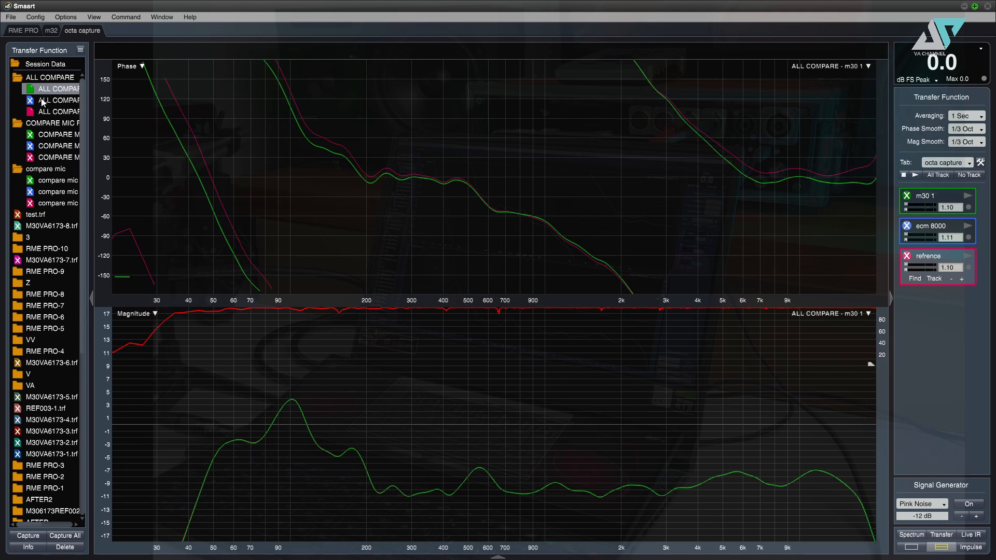
pyautogui.click(36, 102)
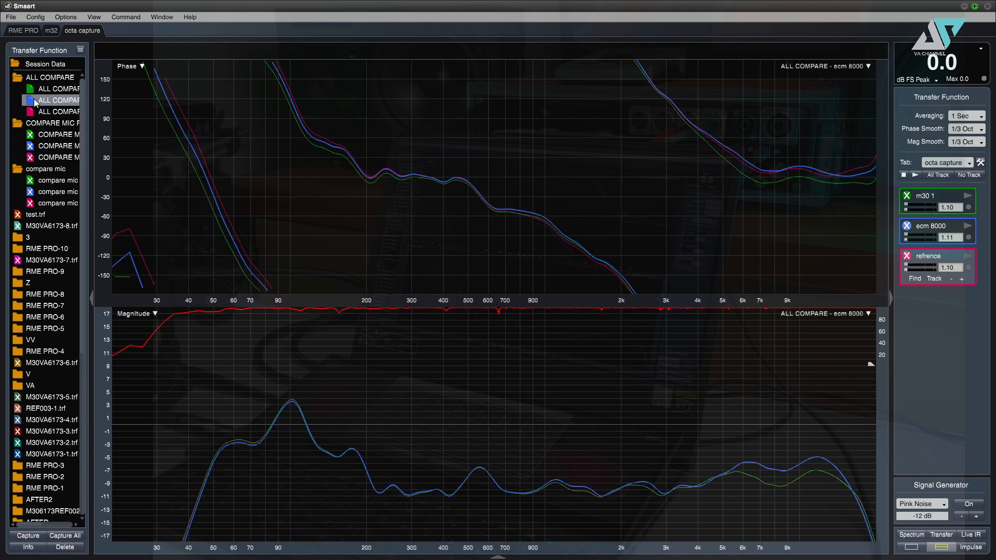